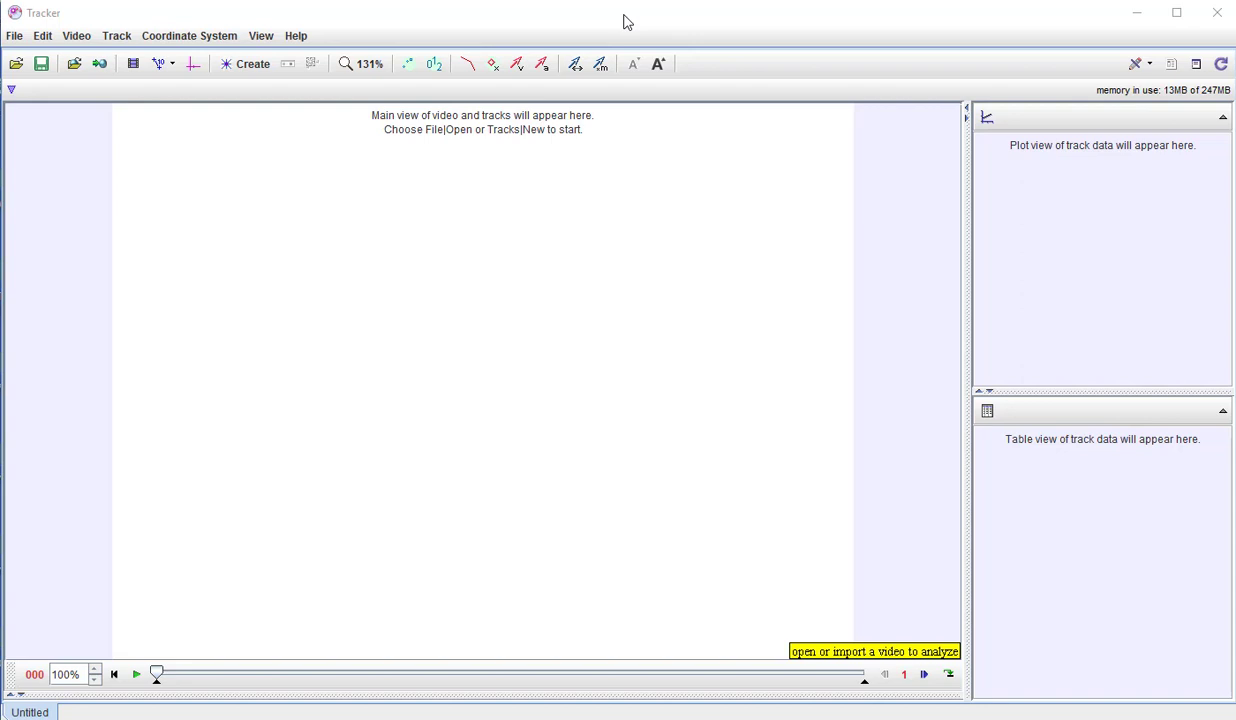
- Open the video WIN_20180209_14_16_50_Pro.mp4 from the Desktop via File > Open File
{"action": "left_click", "coordinate": [15, 37]}
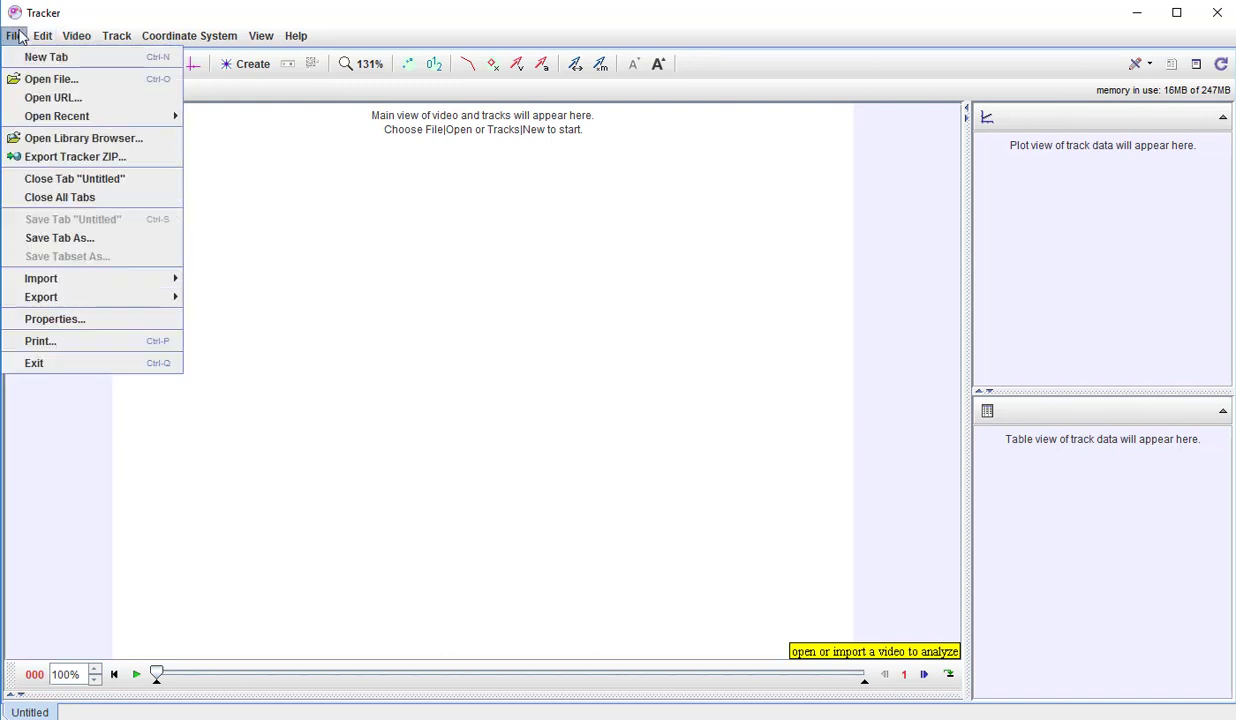
{"action": "left_click", "coordinate": [52, 79]}
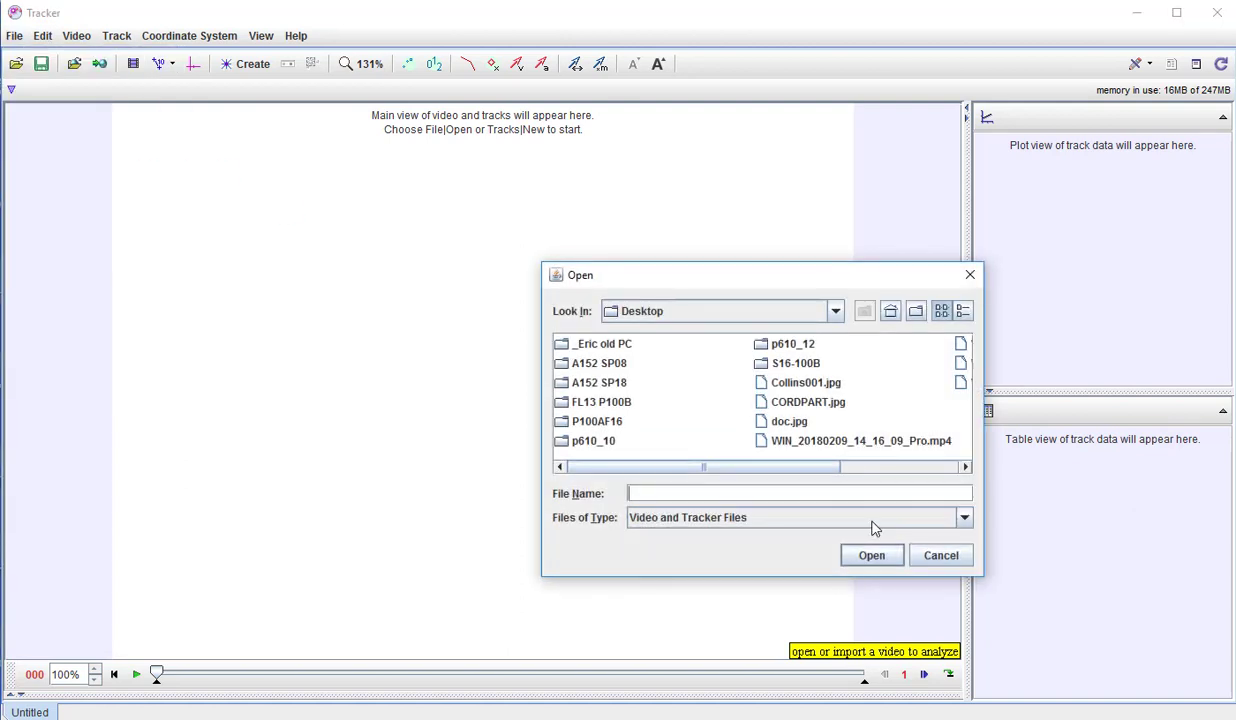
{"action": "left_click", "coordinate": [872, 467]}
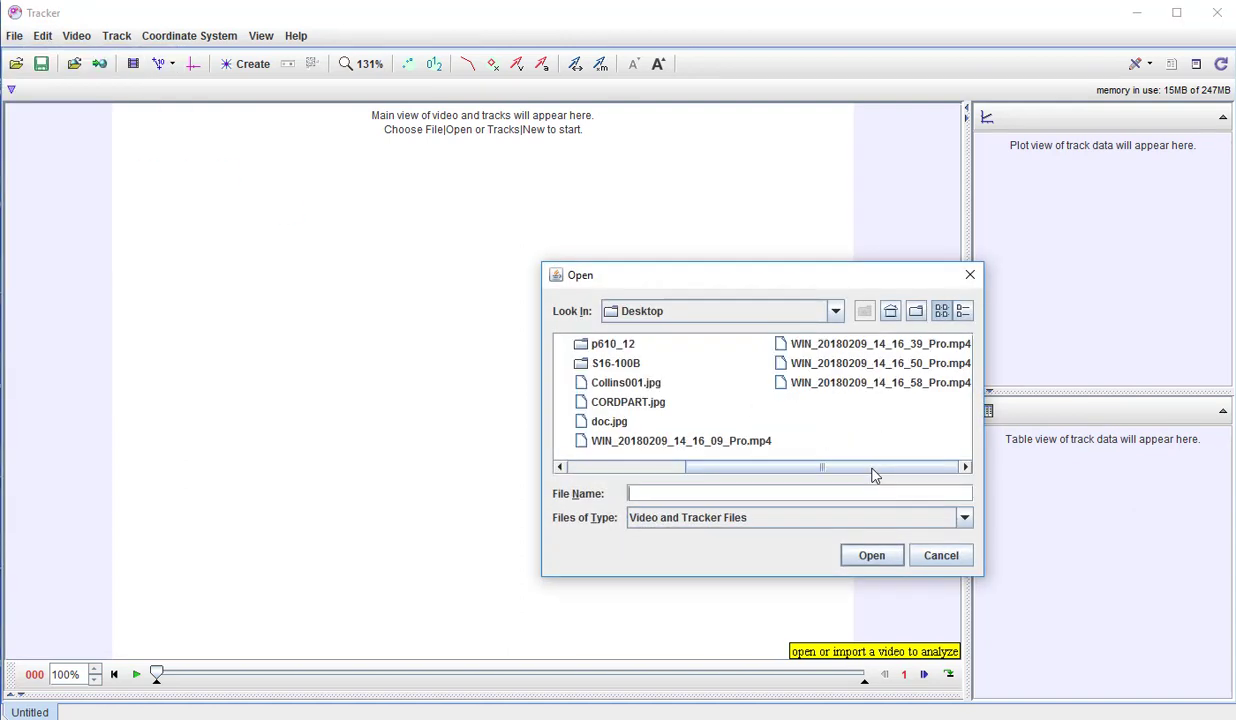
{"action": "left_click", "coordinate": [847, 365]}
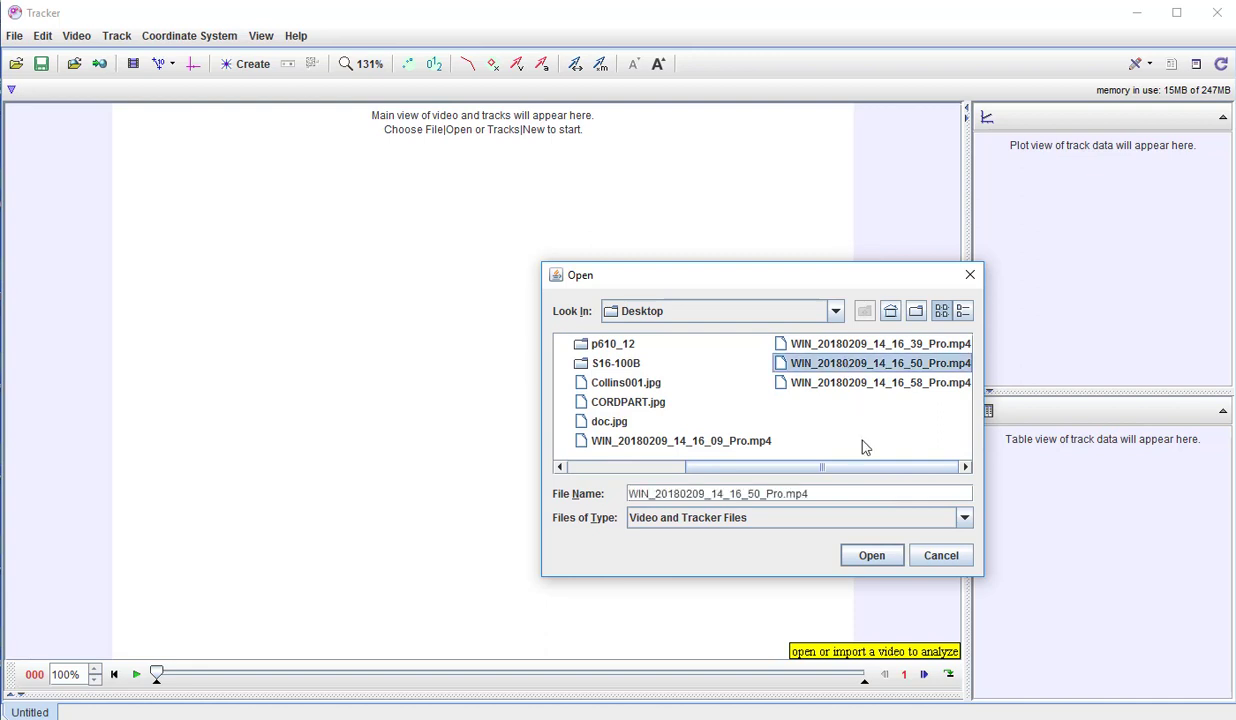
{"action": "left_click", "coordinate": [878, 561]}
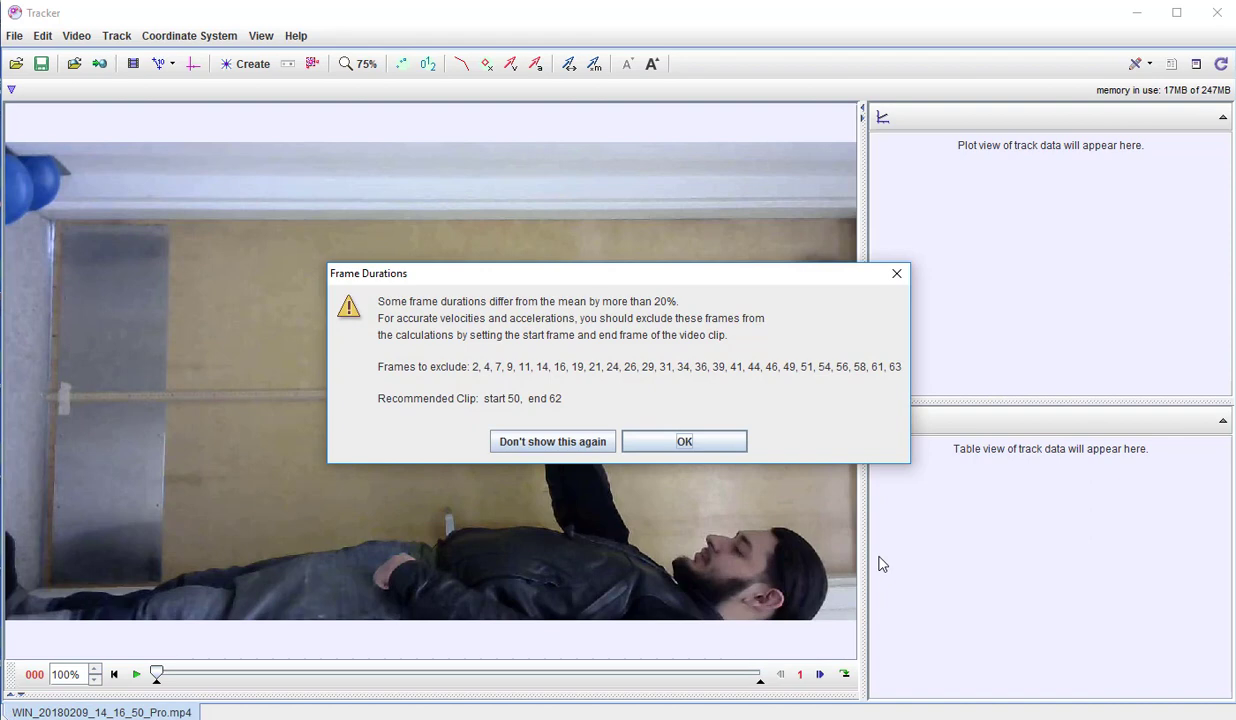
- Dismiss the Frame Durations warning and add a +90° Rotate video filter
{"action": "left_click", "coordinate": [684, 445]}
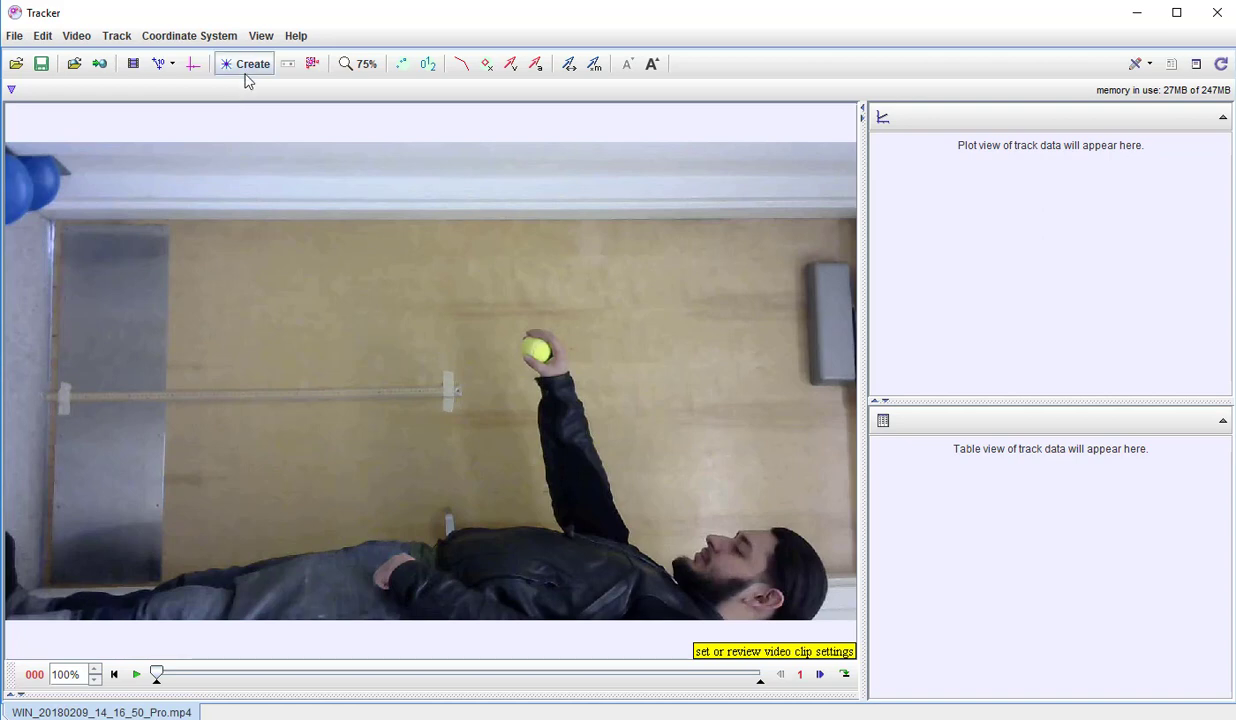
{"action": "left_click", "coordinate": [78, 37]}
{"action": "mouse_move", "coordinate": [126, 199]}
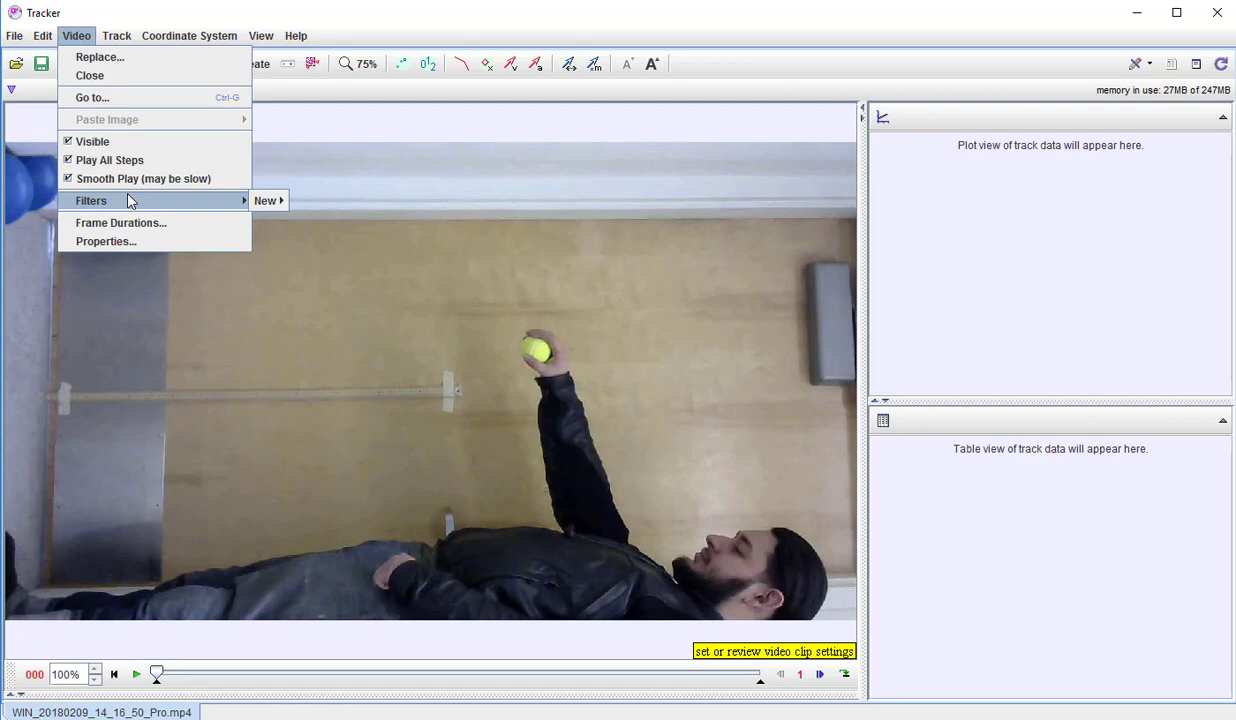
{"action": "mouse_move", "coordinate": [258, 200]}
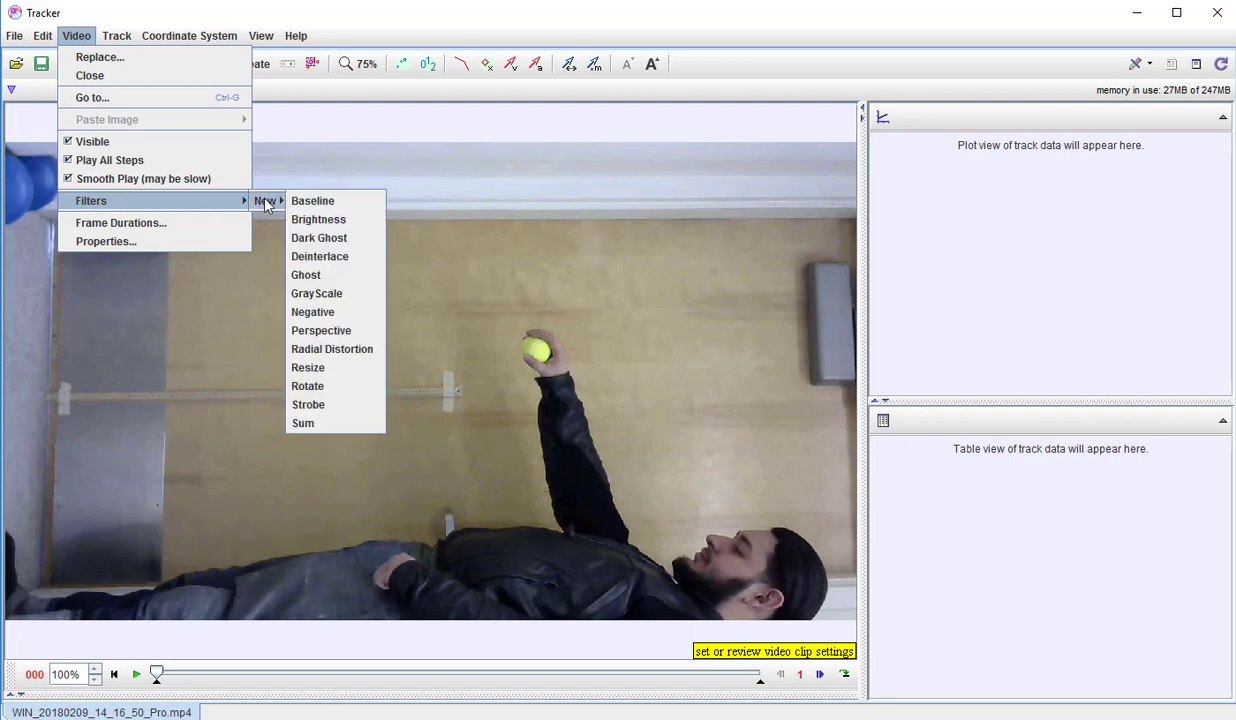
{"action": "left_click", "coordinate": [305, 386]}
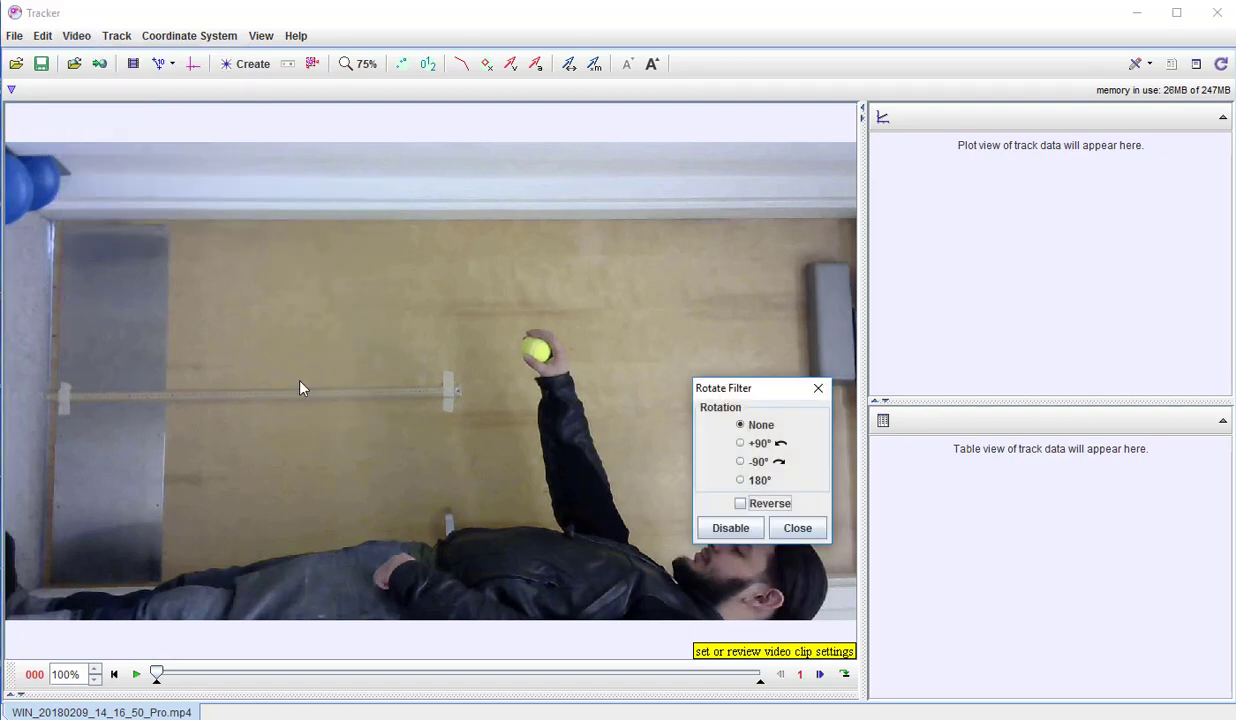
{"action": "left_click", "coordinate": [720, 440]}
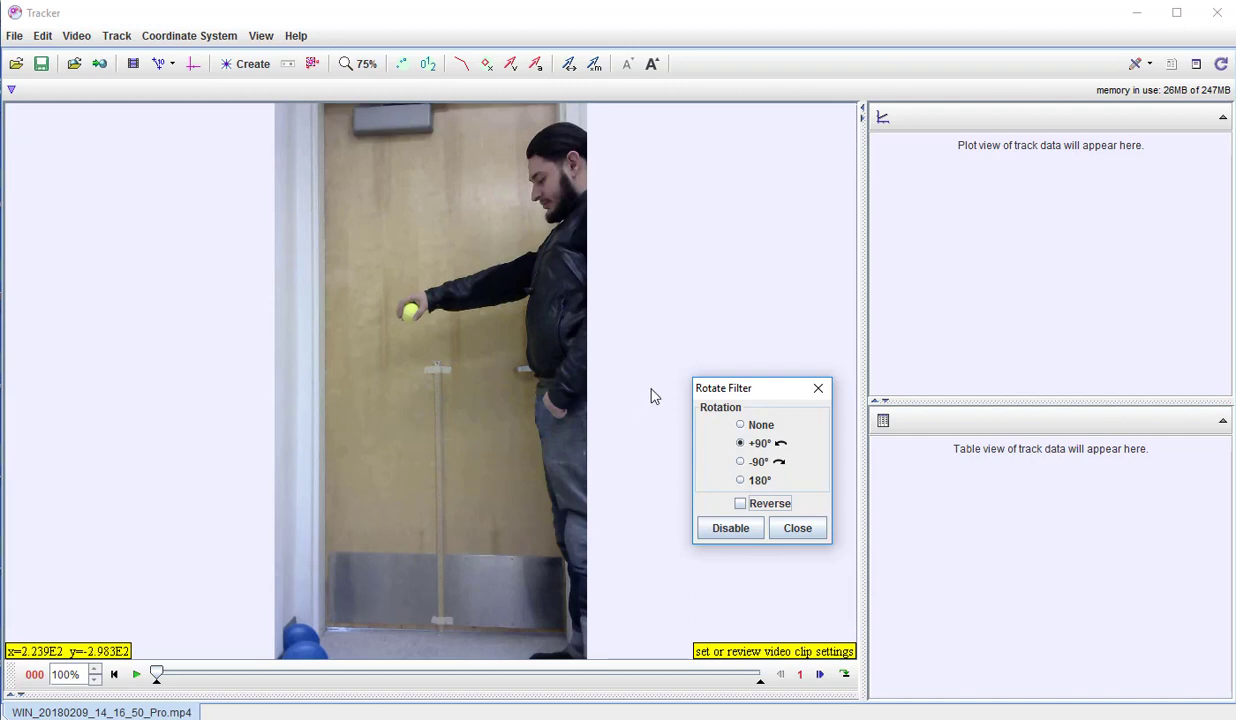
{"action": "left_click", "coordinate": [800, 527]}
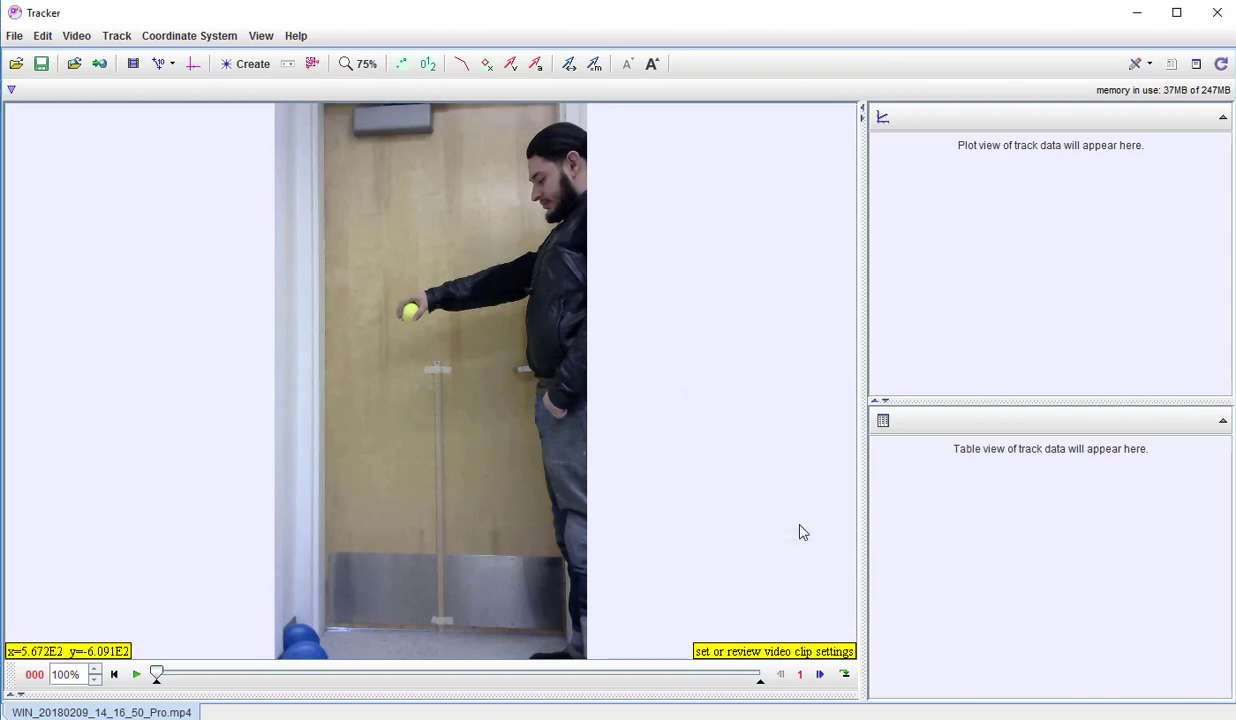
- Turn on the coordinate axes overlay on the video
{"action": "left_click", "coordinate": [193, 65]}
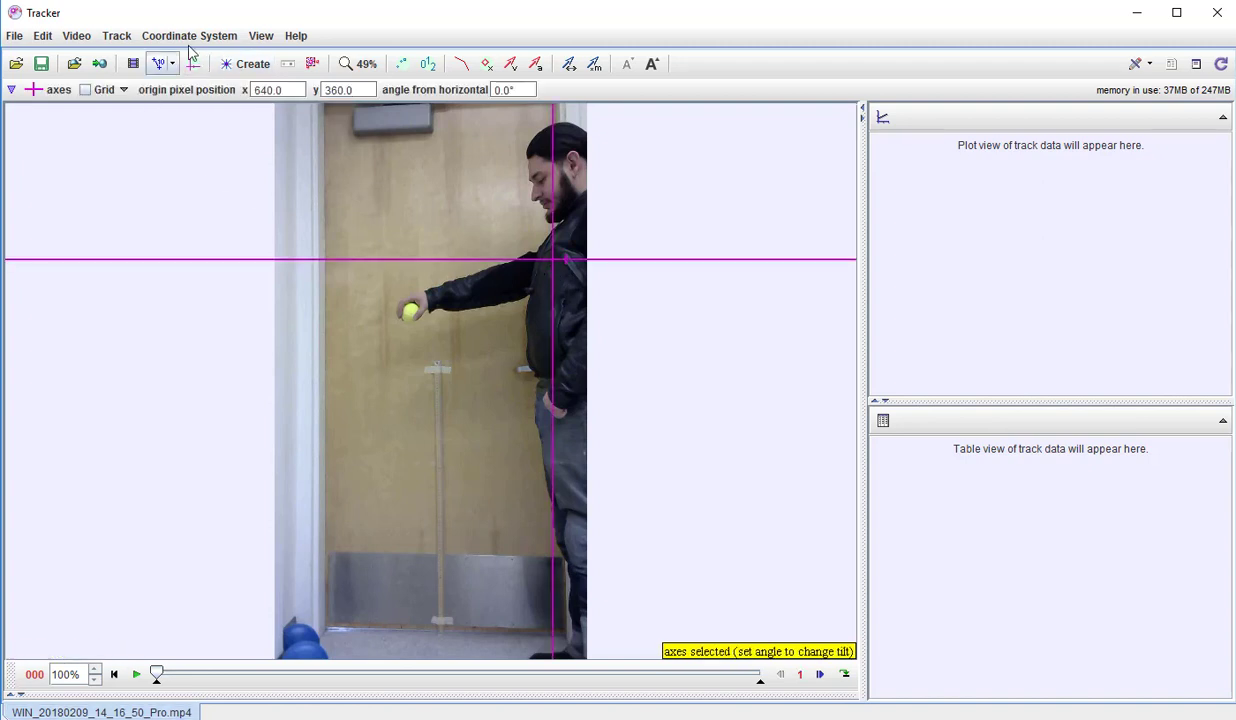
{"action": "left_click", "coordinate": [160, 65]}
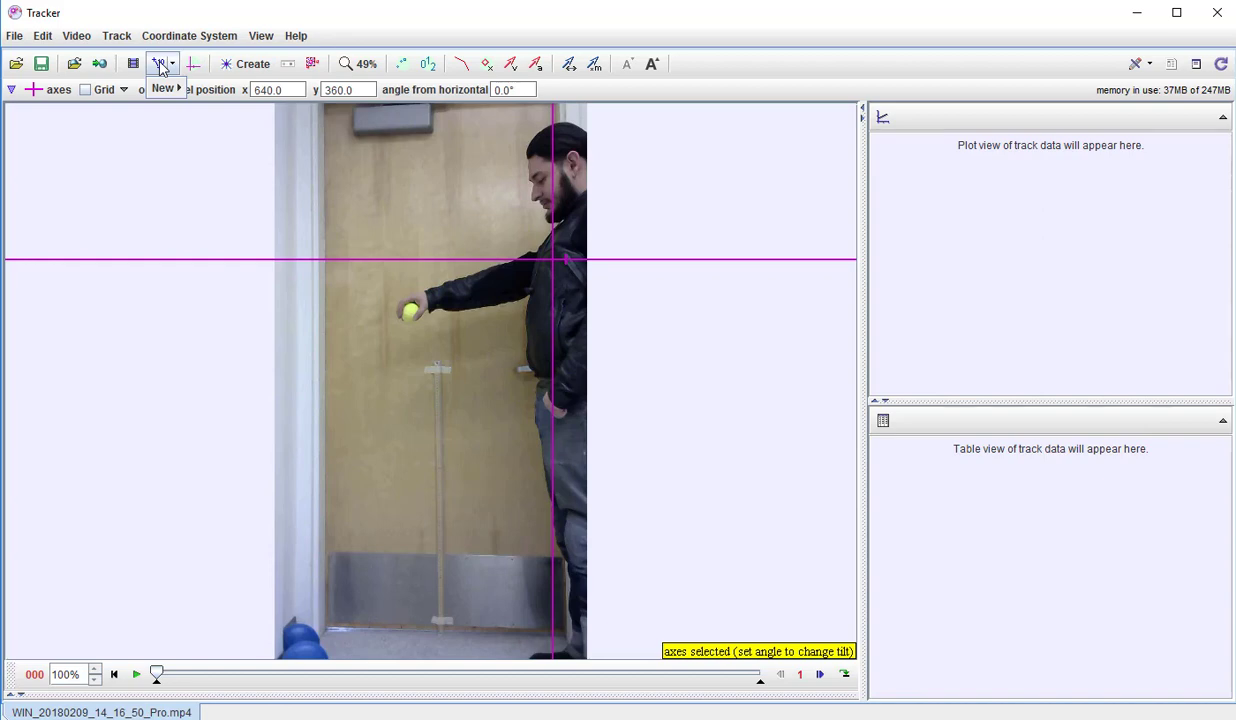
- Add calibration stick A along the door's vertical measuring stick, keeping its length at 100.0
{"action": "mouse_move", "coordinate": [163, 88]}
{"action": "left_click", "coordinate": [222, 87]}
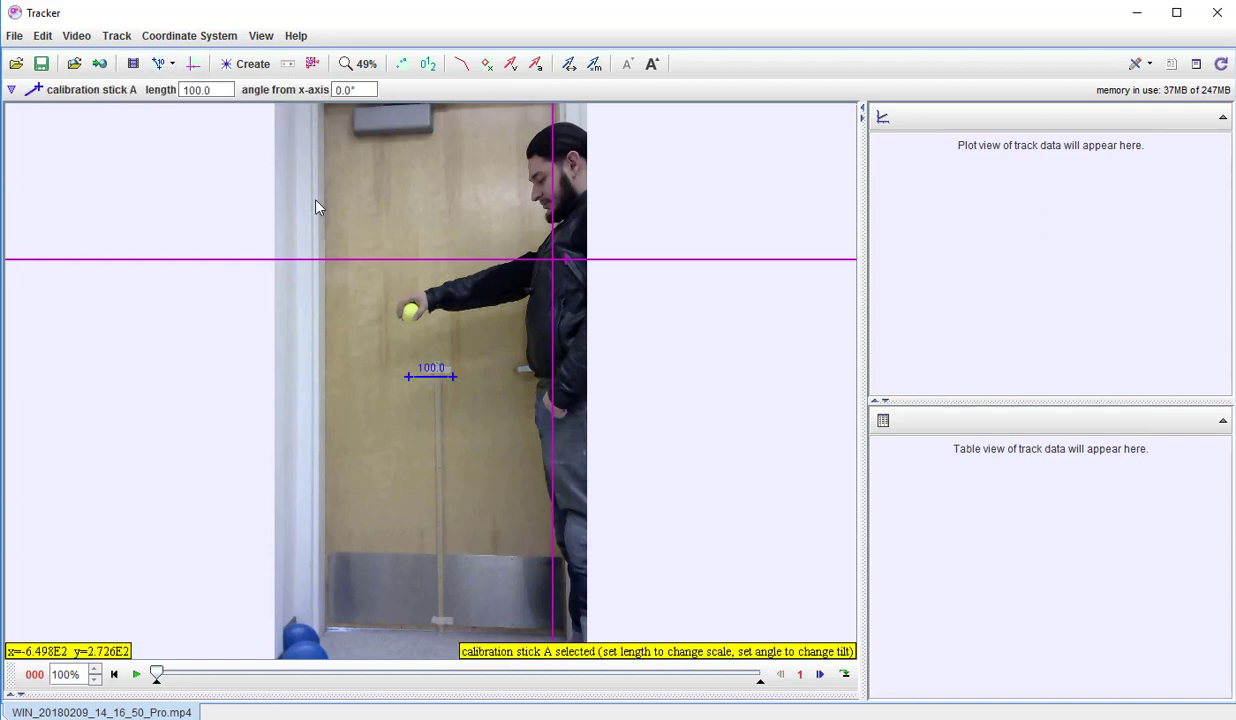
{"action": "left_click_drag", "start_coordinate": [455, 377], "coordinate": [441, 640]}
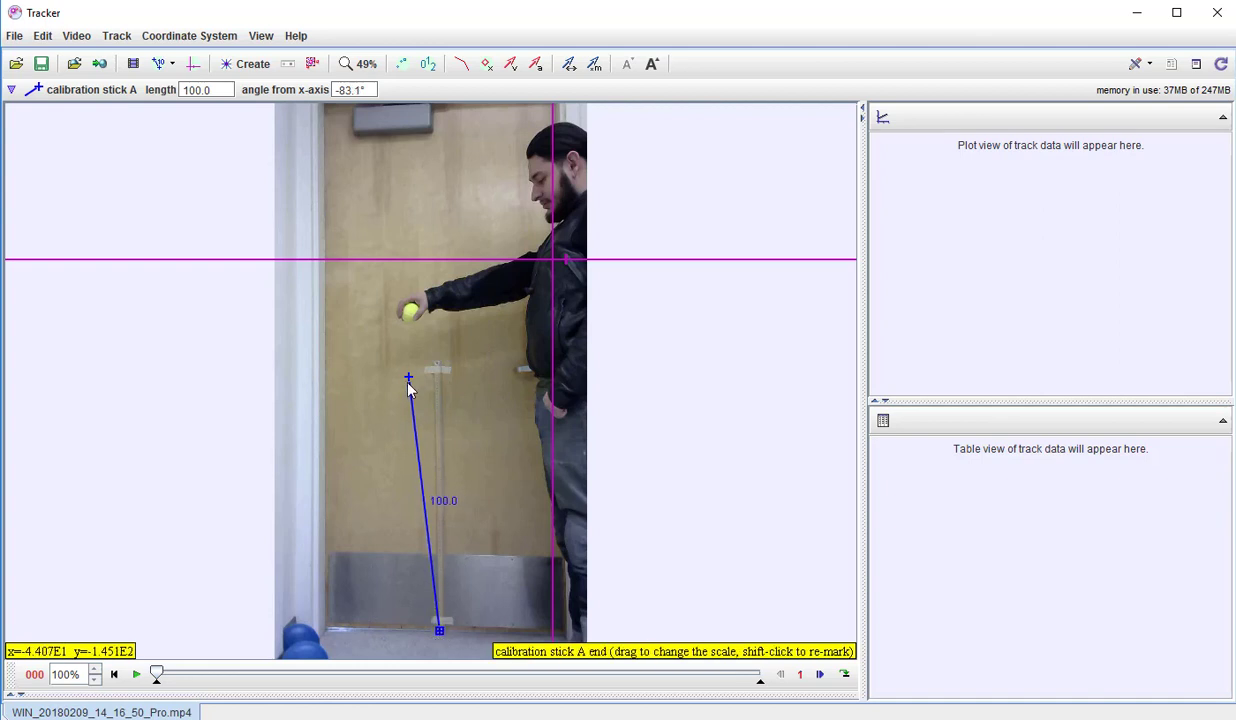
{"action": "left_click_drag", "start_coordinate": [410, 386], "coordinate": [440, 372]}
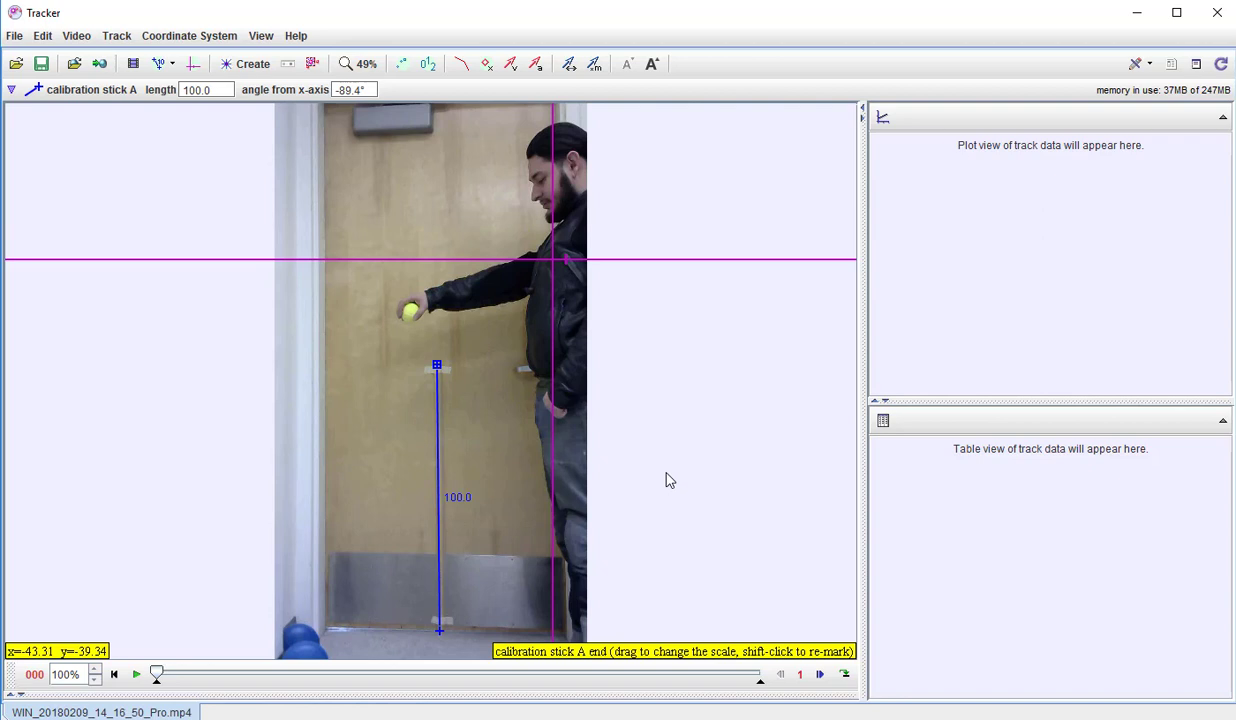
{"action": "left_click", "coordinate": [461, 509]}
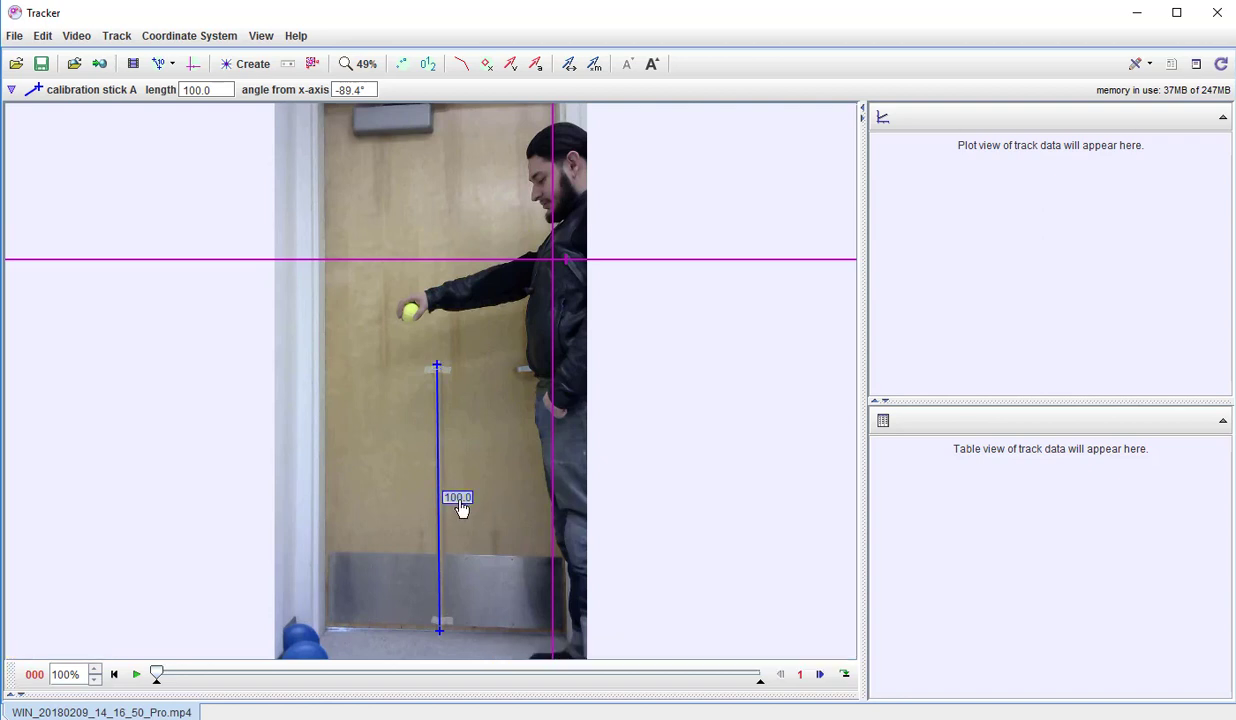
{"action": "key", "text": "Return"}
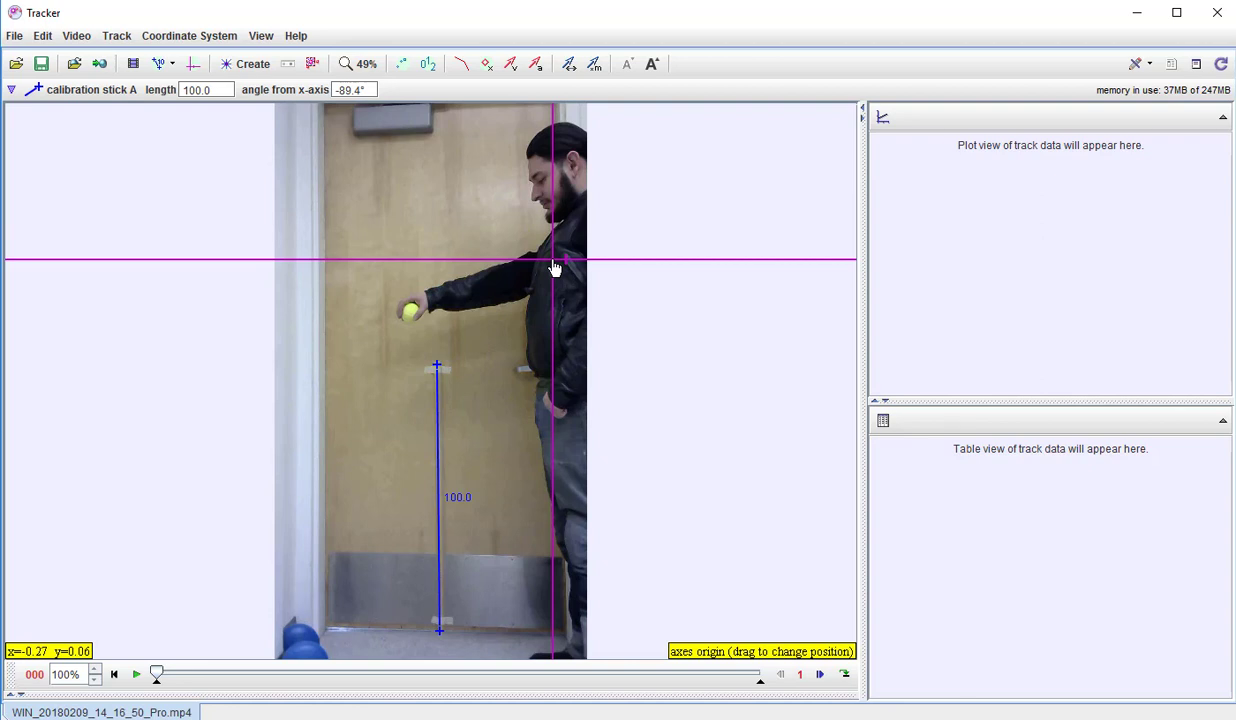
- Place the axes origin on the floor at the door's base, around (274.7, 1254)
{"action": "left_click_drag", "start_coordinate": [555, 268], "coordinate": [412, 650]}
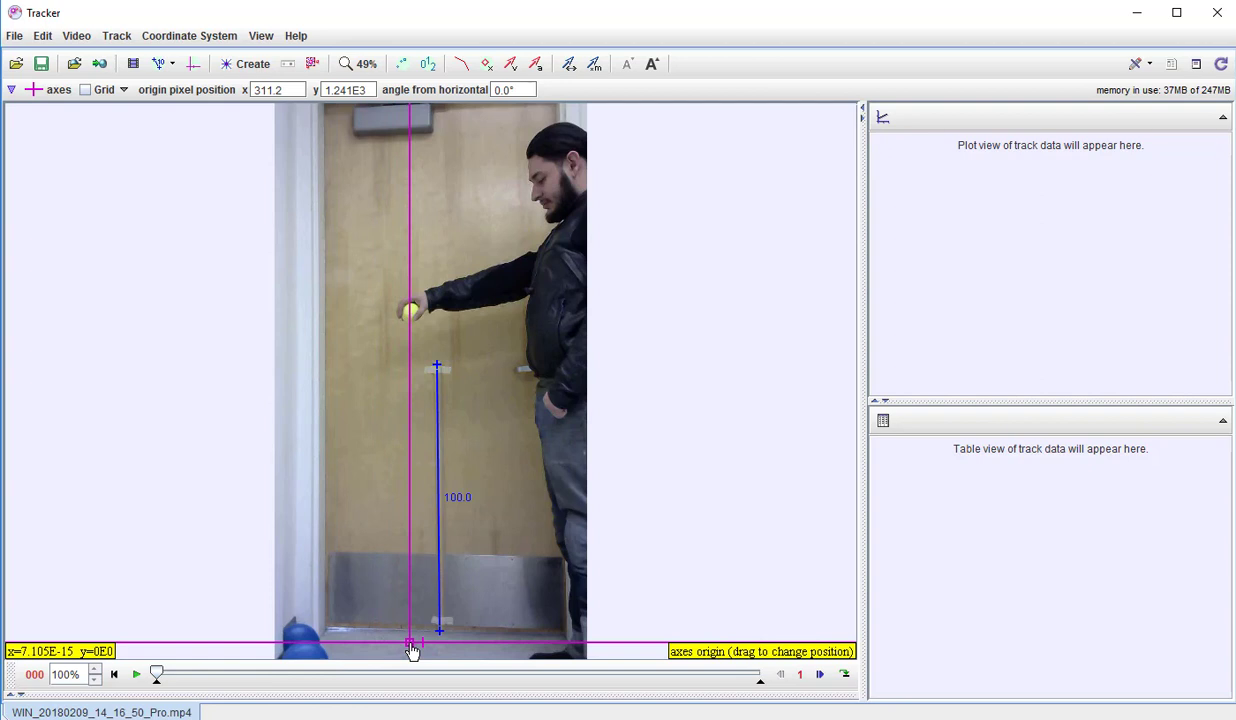
{"action": "left_click_drag", "start_coordinate": [412, 650], "coordinate": [412, 655]}
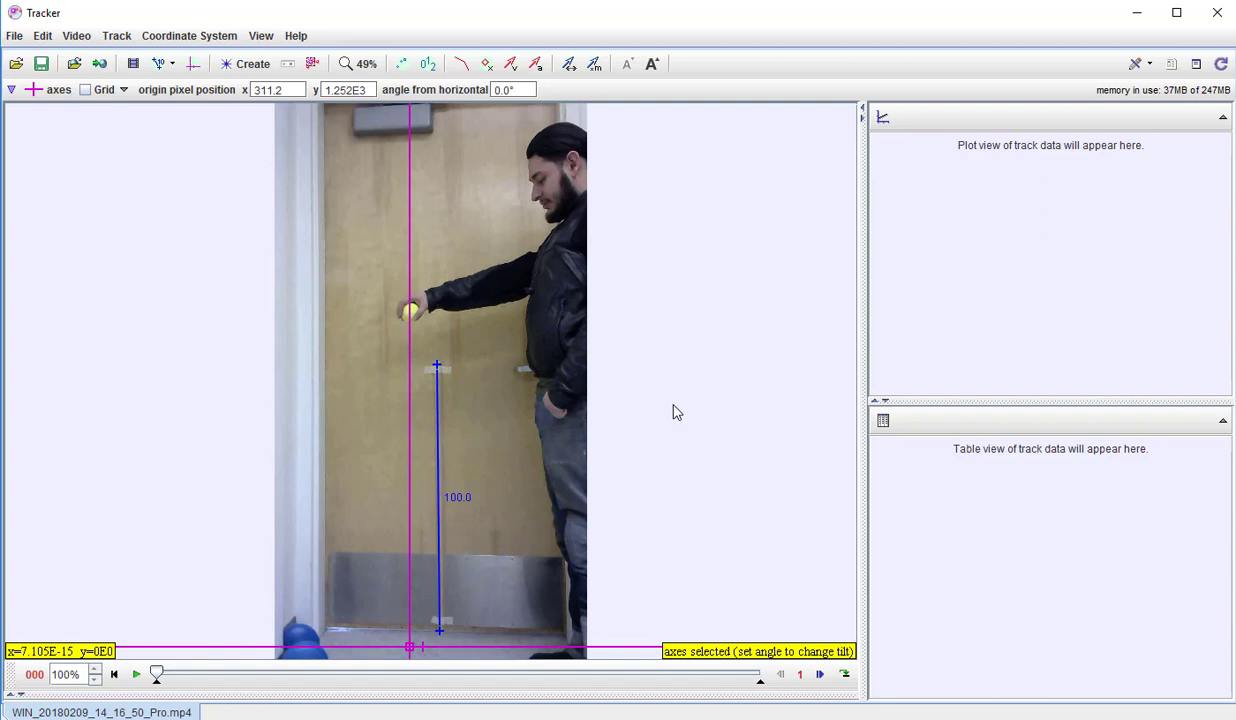
{"action": "left_click_drag", "start_coordinate": [410, 650], "coordinate": [395, 653]}
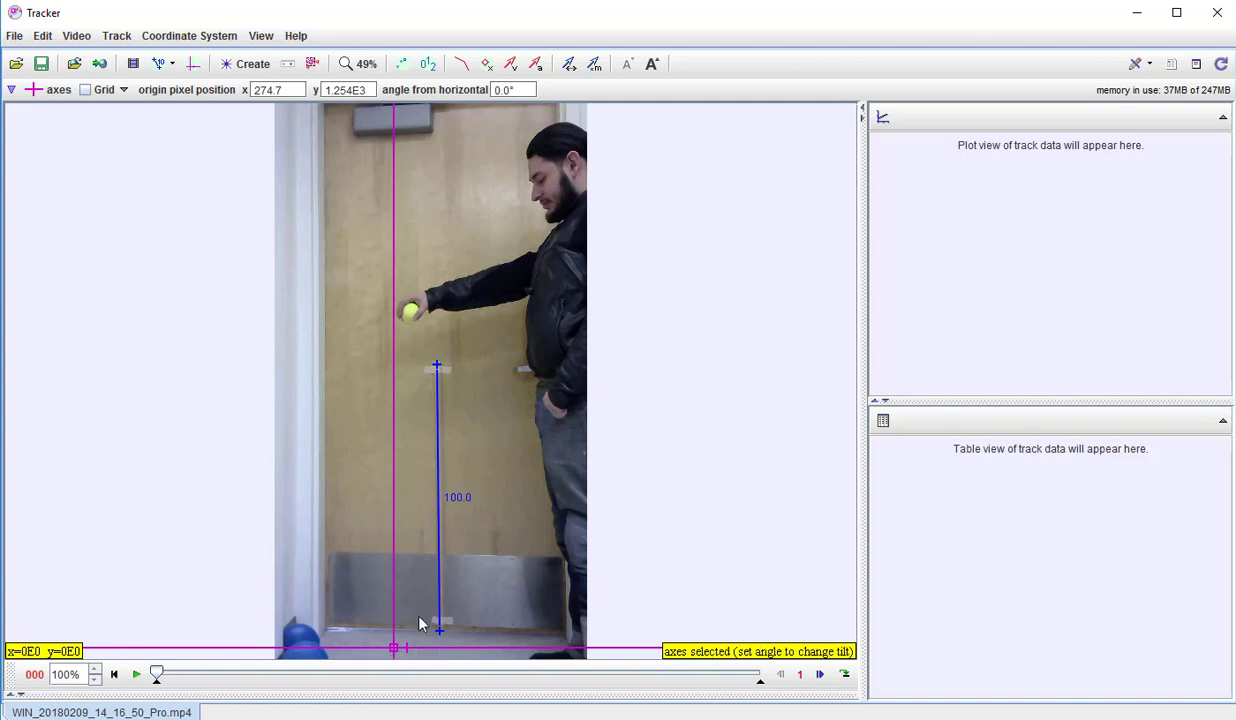
- Play and pause the drop, then return to frame 010 with the ball still held
{"action": "left_click", "coordinate": [133, 678]}
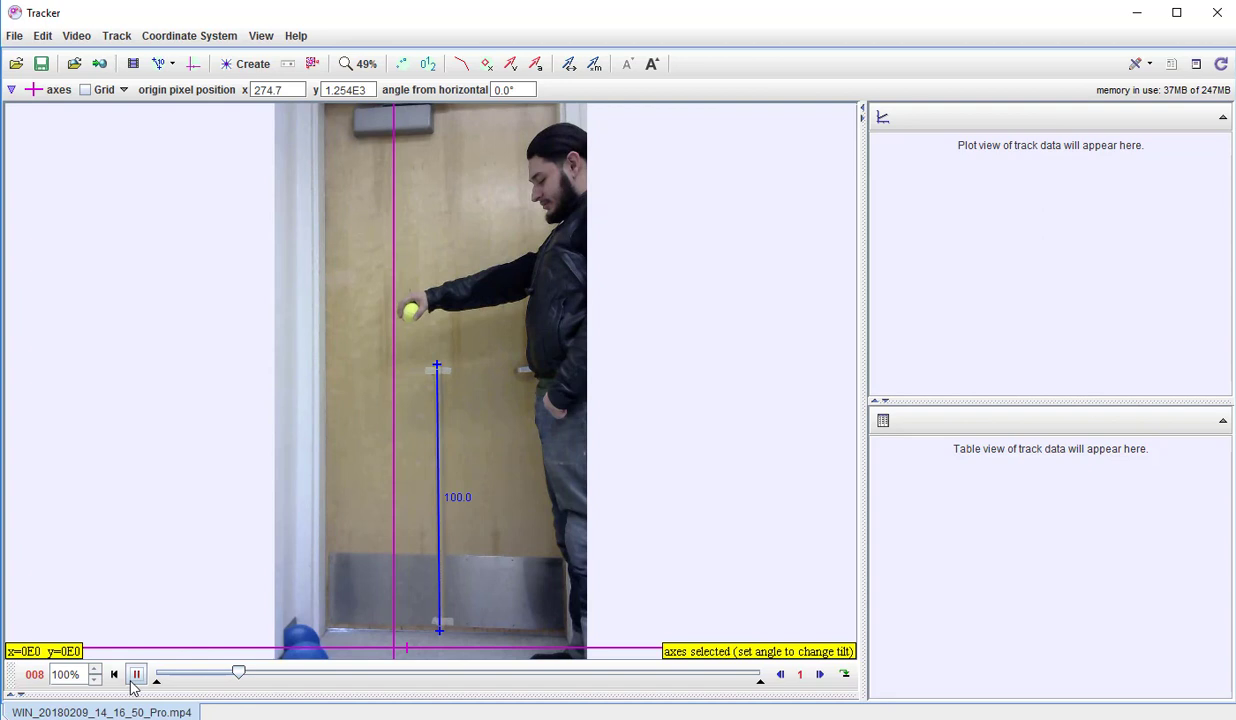
{"action": "left_click", "coordinate": [134, 679]}
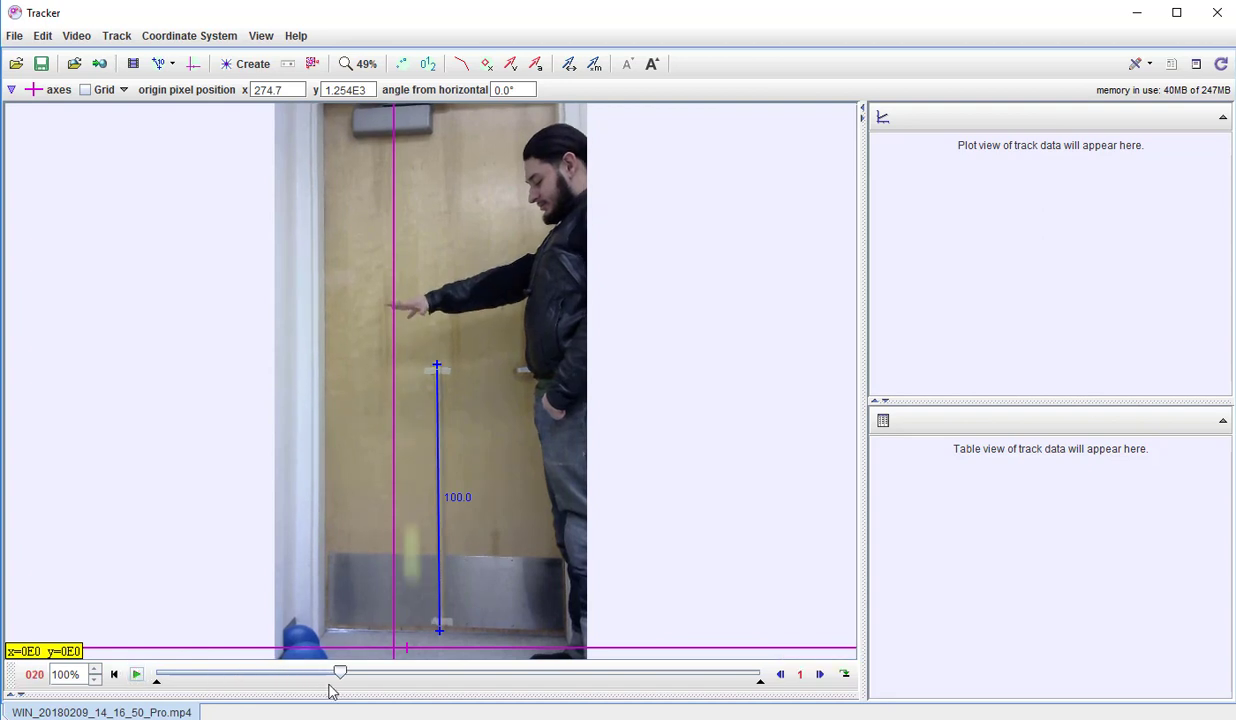
{"action": "left_click_drag", "start_coordinate": [338, 676], "coordinate": [247, 692]}
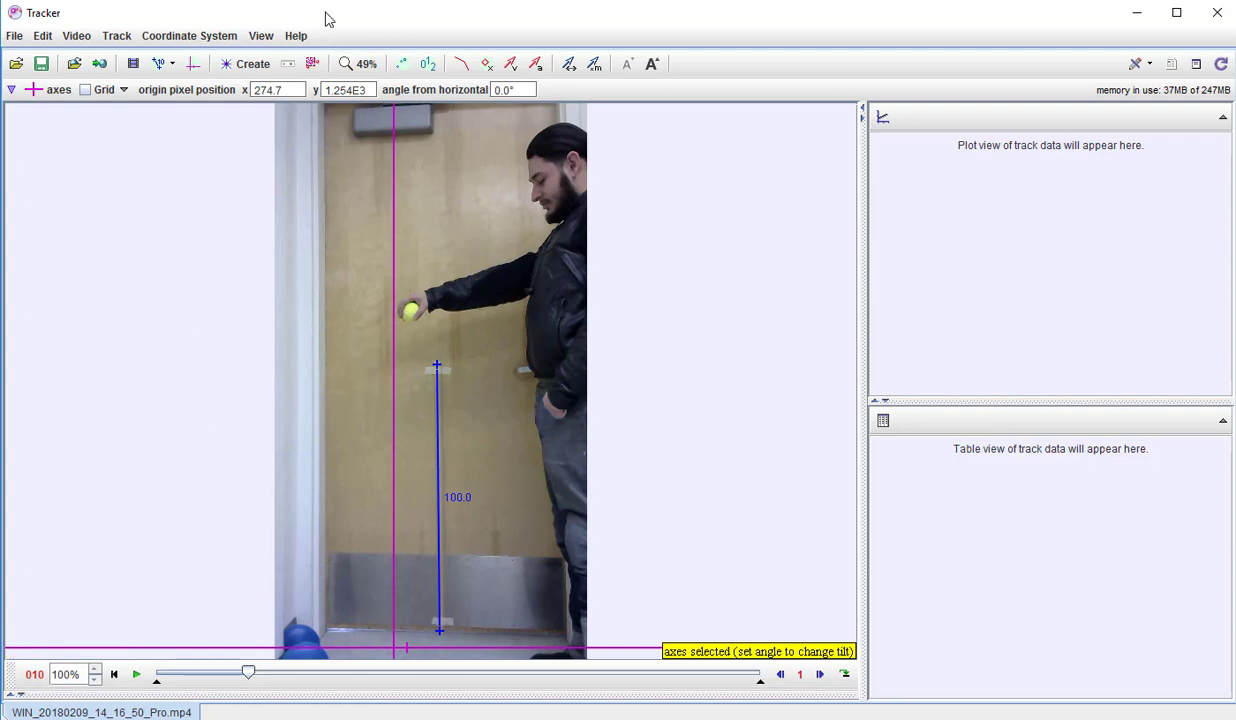
- Create point-mass track mass A, set its plot to y versus t, and go to frame 010
{"action": "left_click", "coordinate": [250, 65]}
{"action": "left_click", "coordinate": [250, 89]}
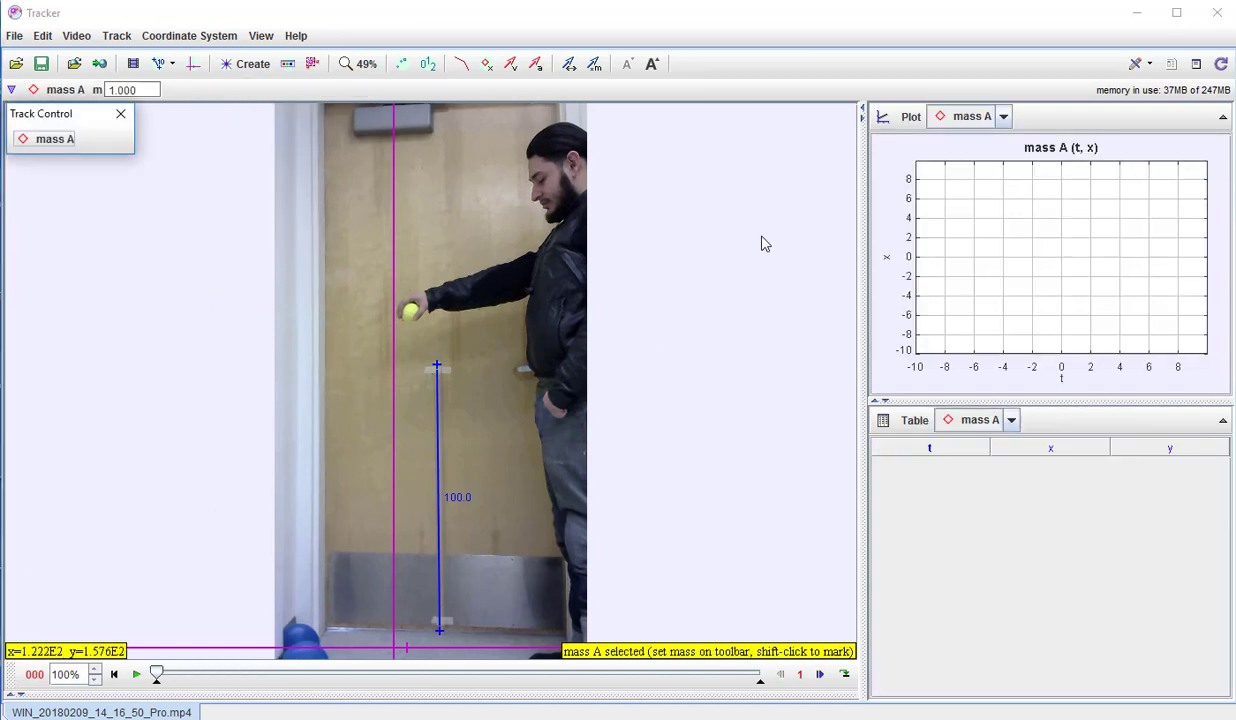
{"action": "left_click", "coordinate": [885, 261]}
{"action": "left_click", "coordinate": [885, 271]}
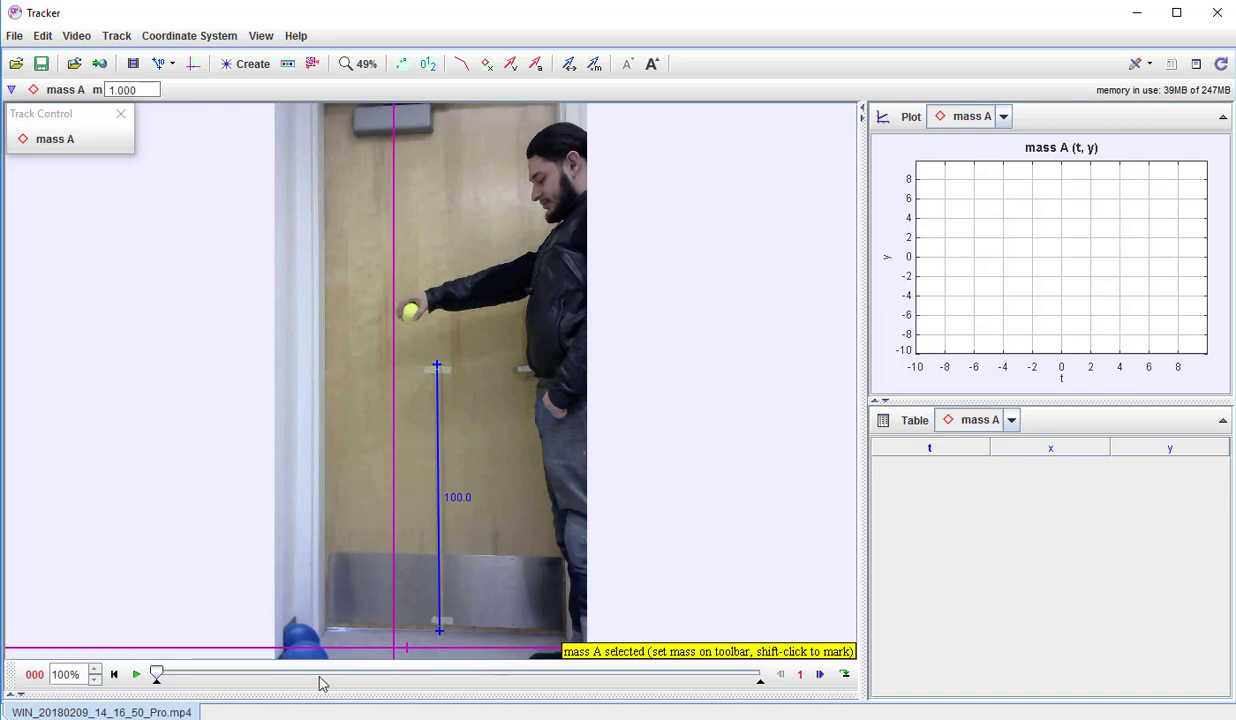
{"action": "left_click_drag", "start_coordinate": [157, 676], "coordinate": [249, 698]}
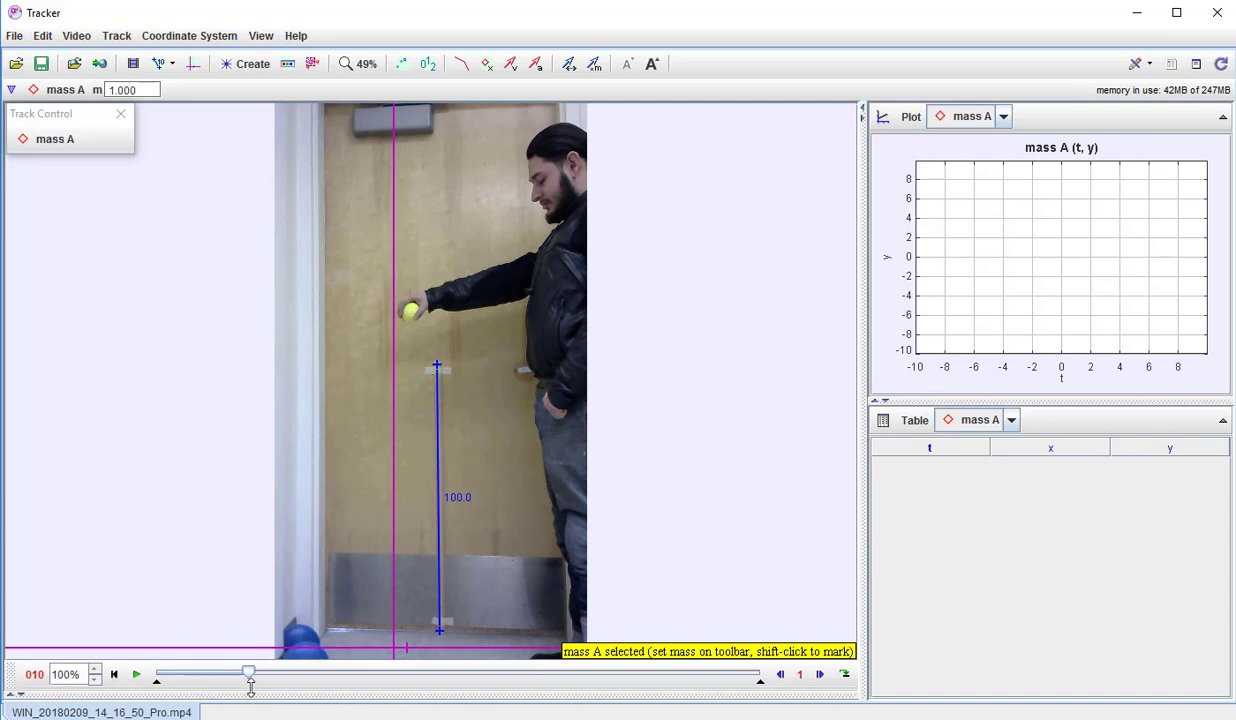
- Set the video zoom to 100%
{"action": "left_click", "coordinate": [363, 64]}
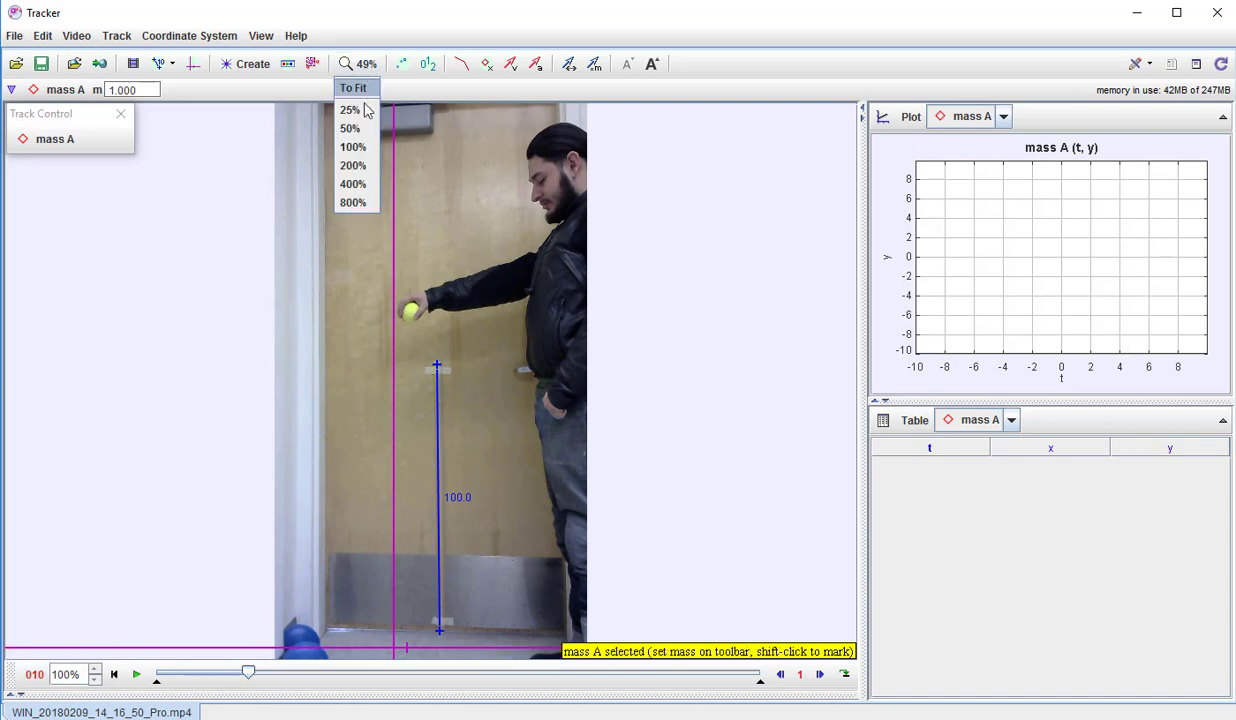
{"action": "left_click", "coordinate": [361, 149]}
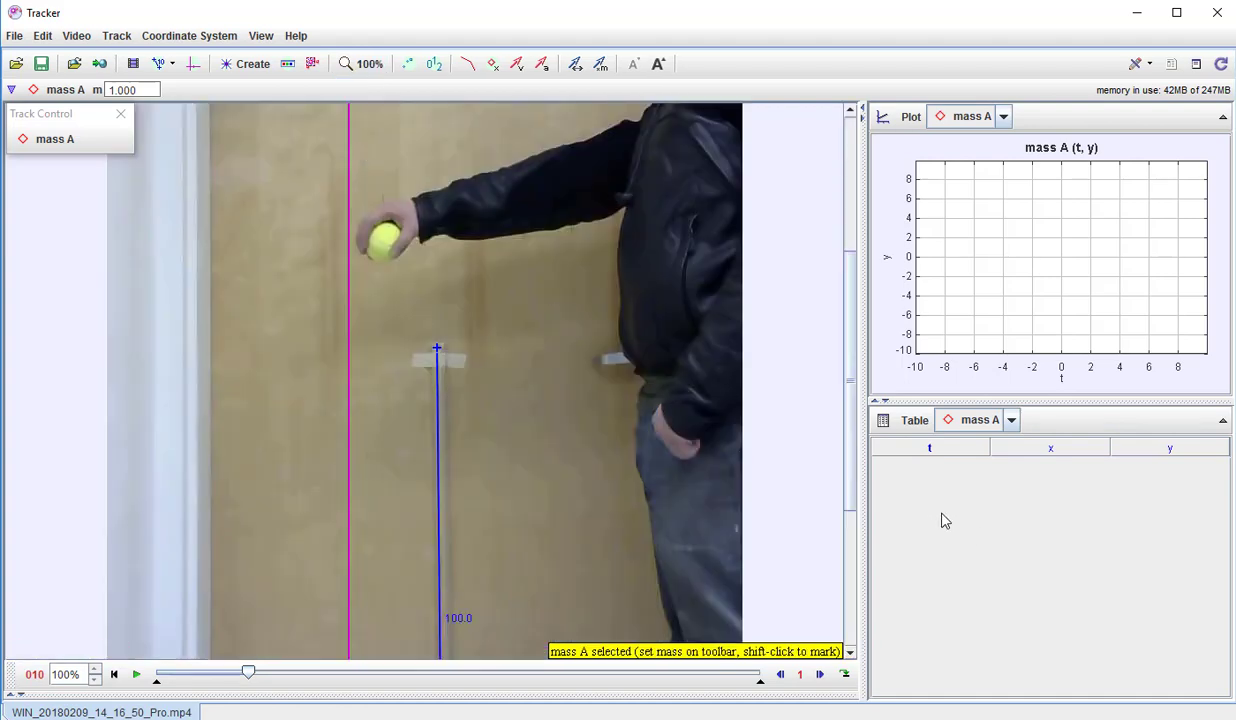
{"action": "scroll", "coordinate": [850, 410], "scroll_direction": "up", "scroll_amount": 2}
{"action": "scroll", "coordinate": [850, 410], "scroll_direction": "up", "scroll_amount": 1}
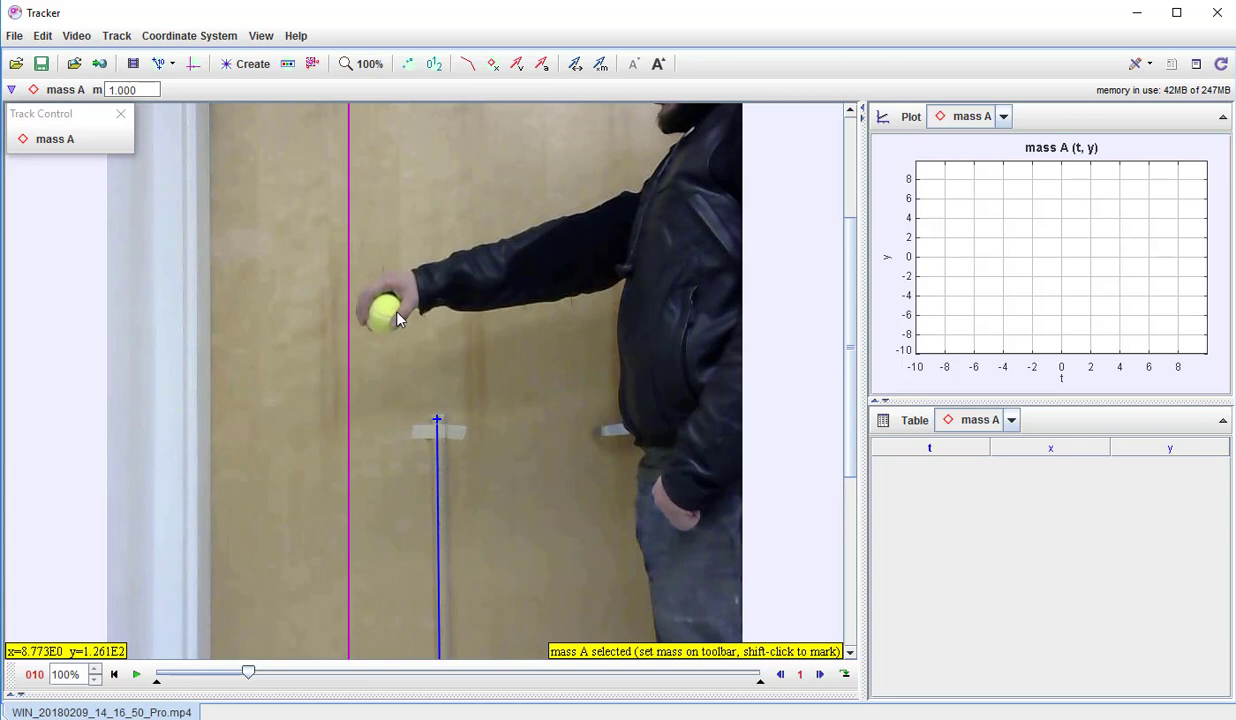
- Mark the ball's position for mass A in frames 10 through 17
{"action": "key", "text": "shift"}
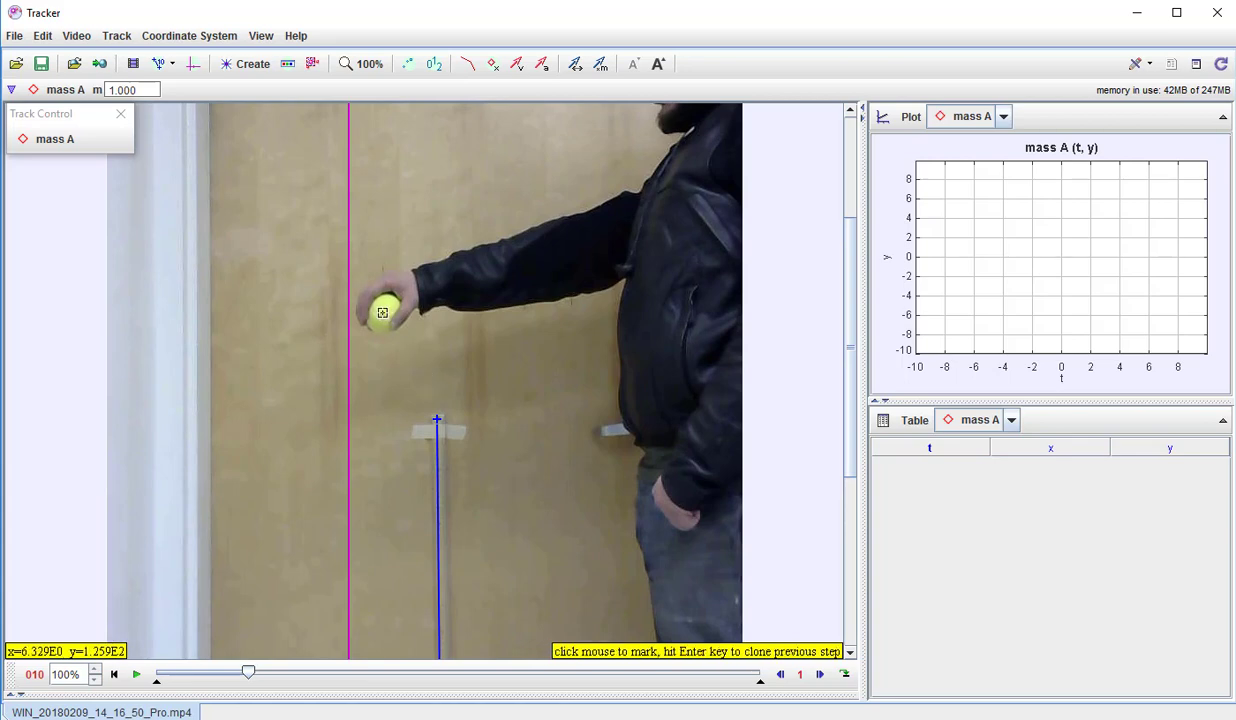
{"action": "left_click", "coordinate": [382, 314], "text": "shift"}
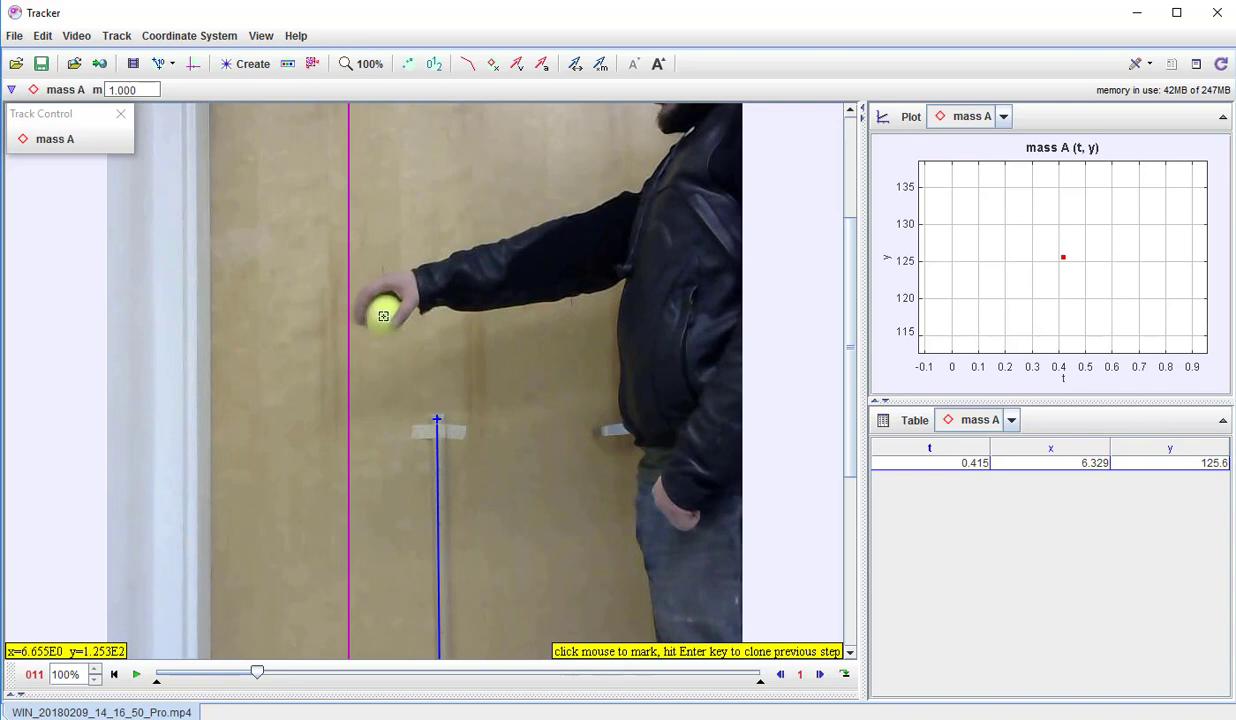
{"action": "left_click", "coordinate": [383, 316], "text": "shift"}
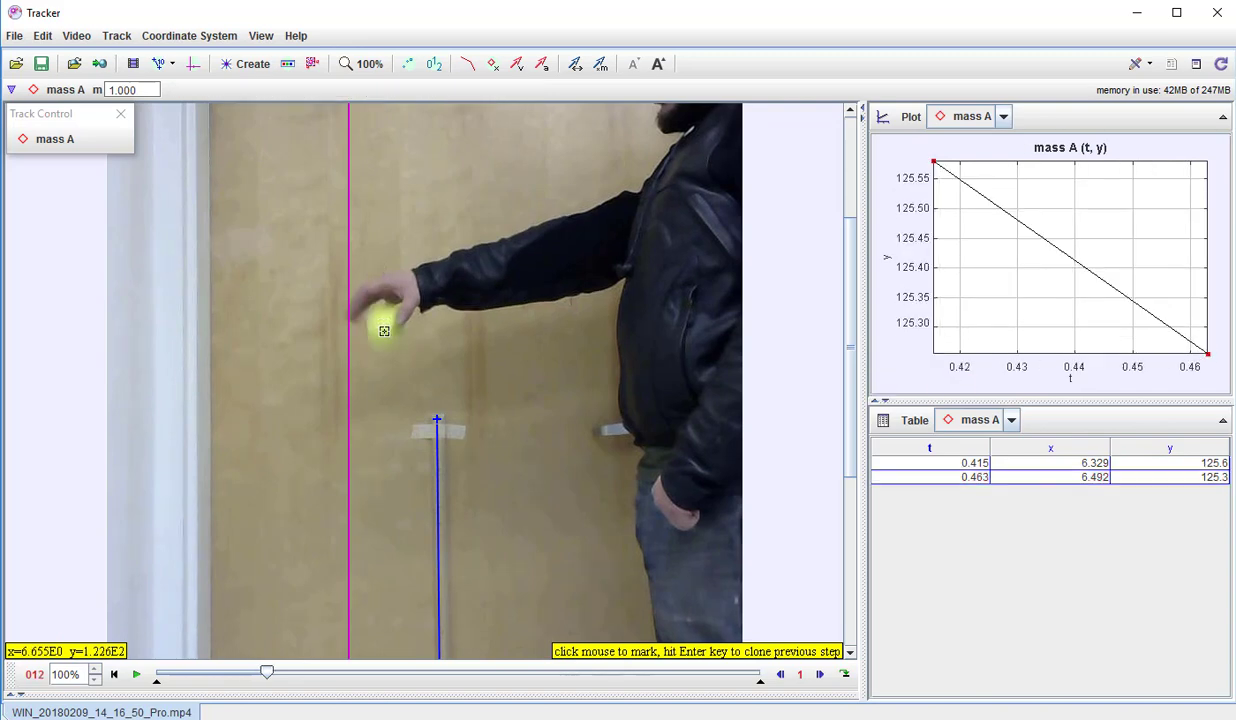
{"action": "left_click", "coordinate": [384, 331], "text": "shift"}
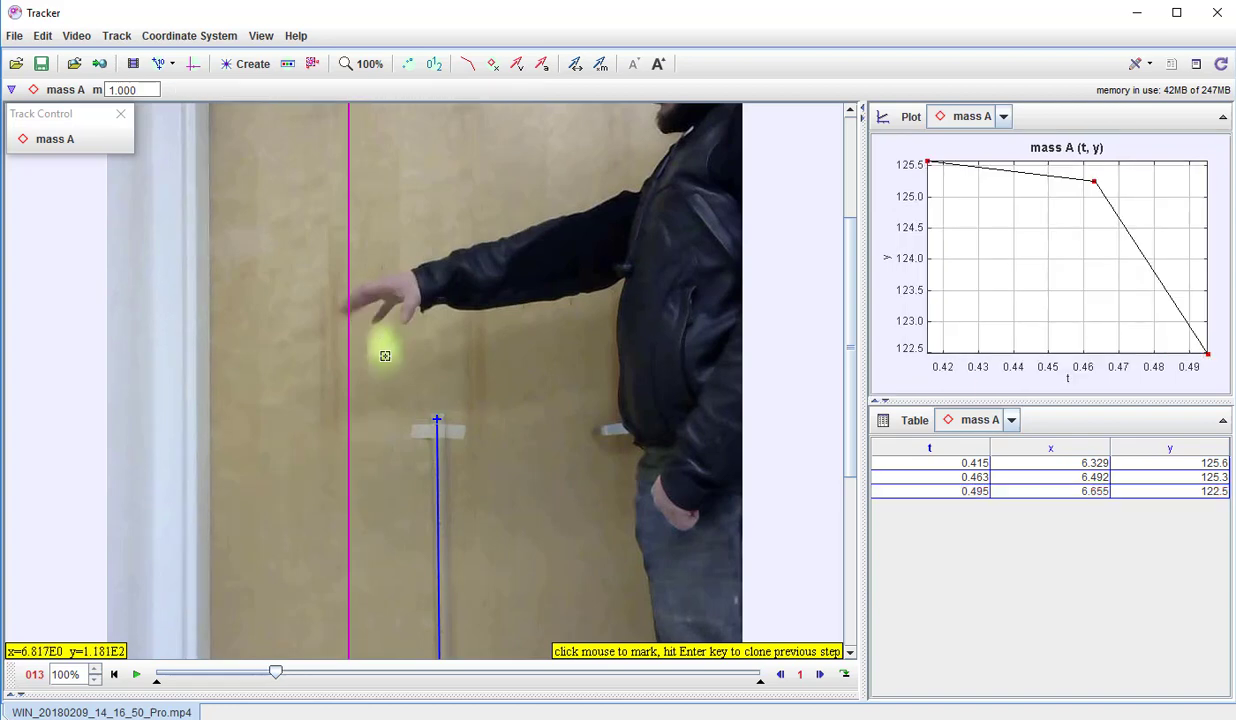
{"action": "left_click", "coordinate": [384, 355], "text": "shift"}
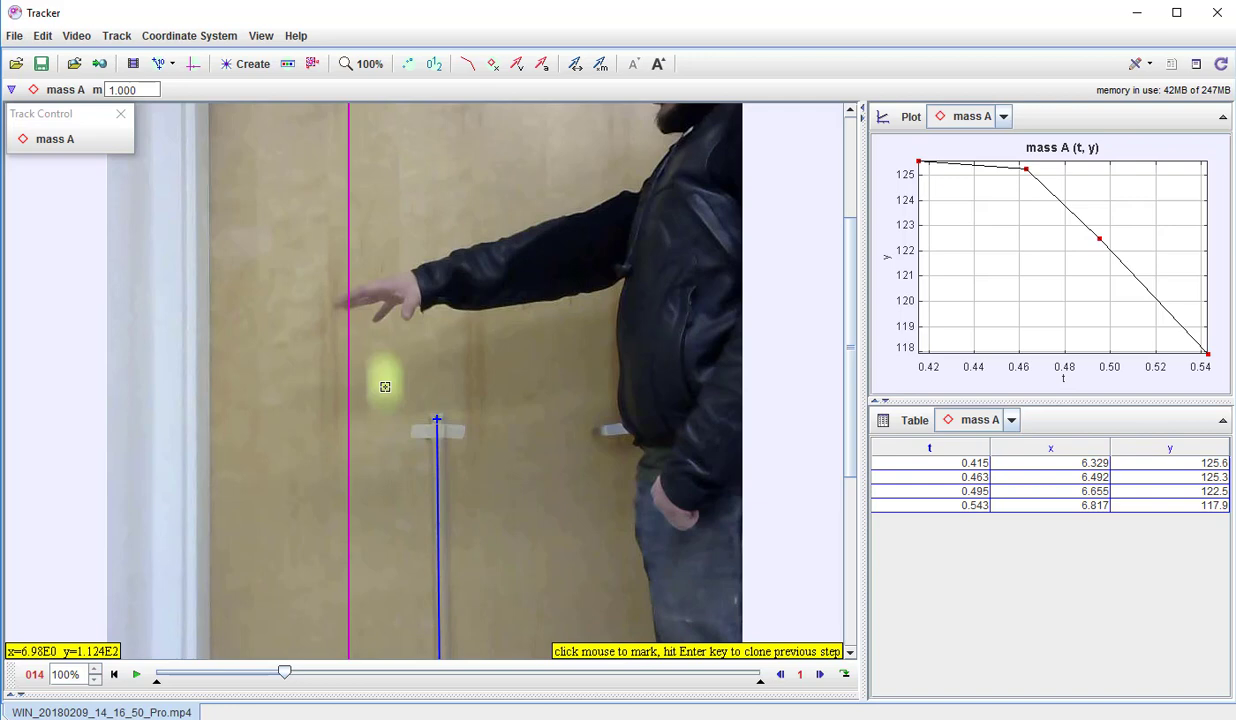
{"action": "left_click", "coordinate": [384, 382], "text": "shift"}
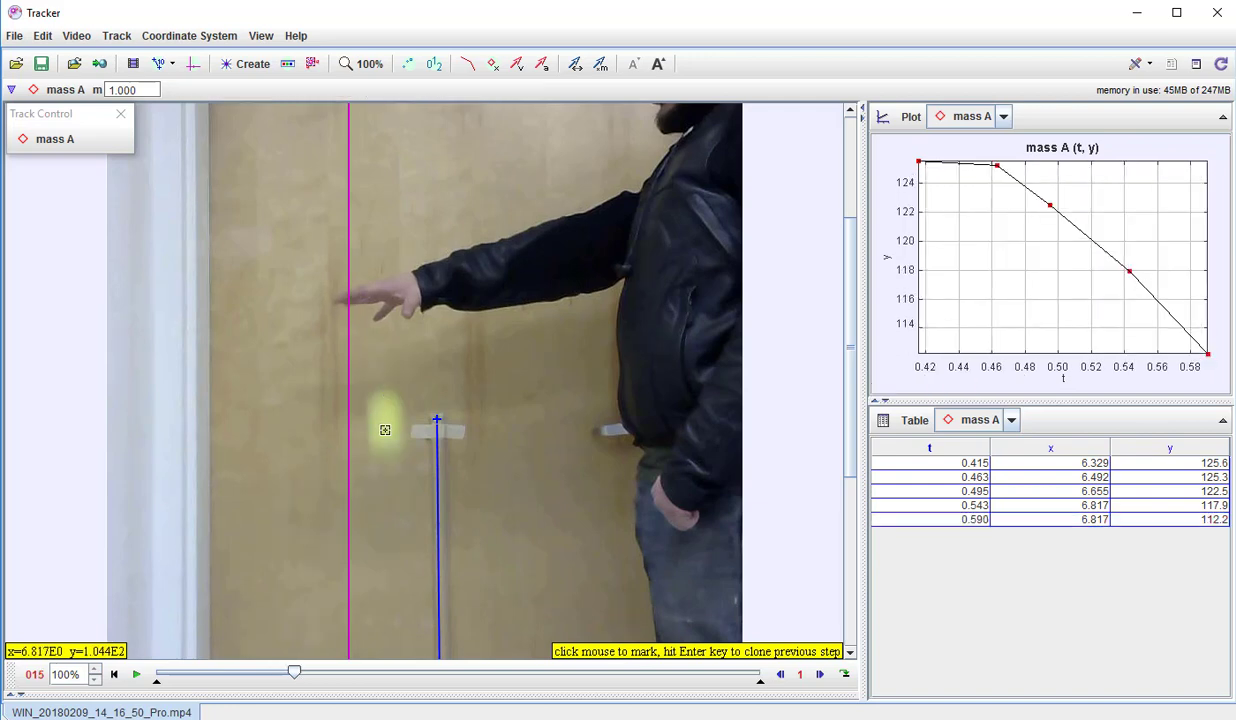
{"action": "left_click", "coordinate": [385, 427], "text": "shift"}
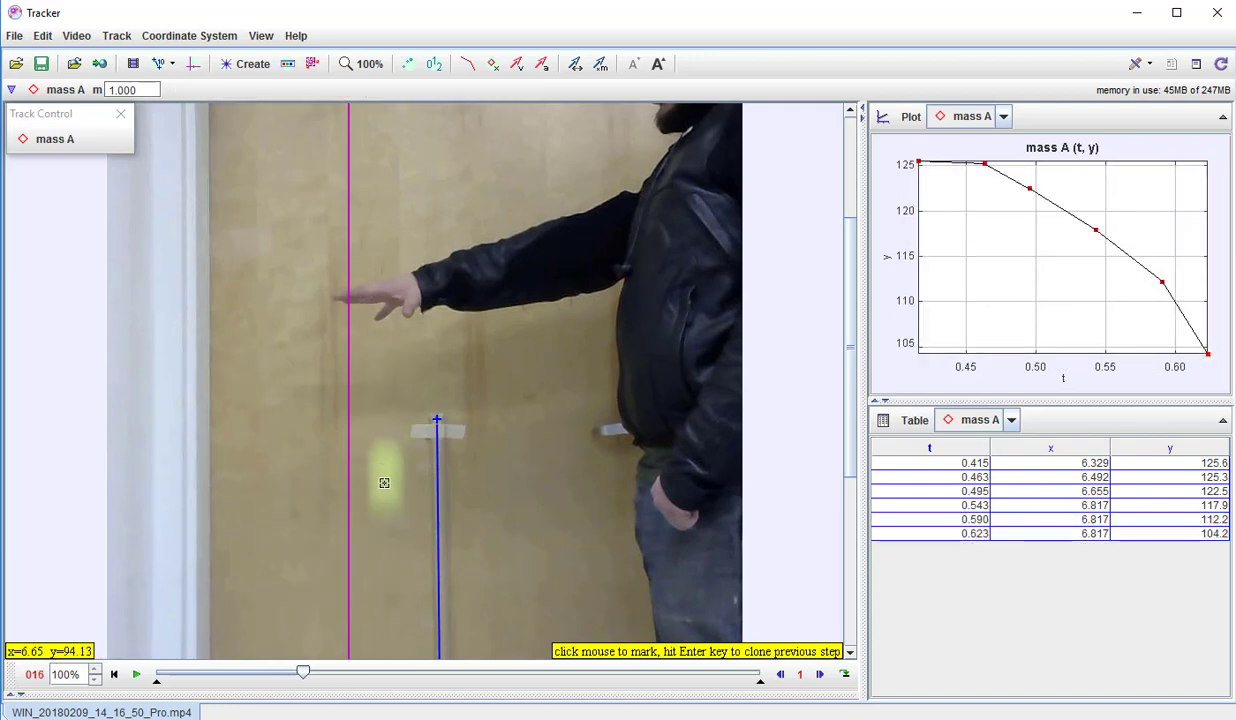
{"action": "left_click", "coordinate": [384, 487], "text": "shift"}
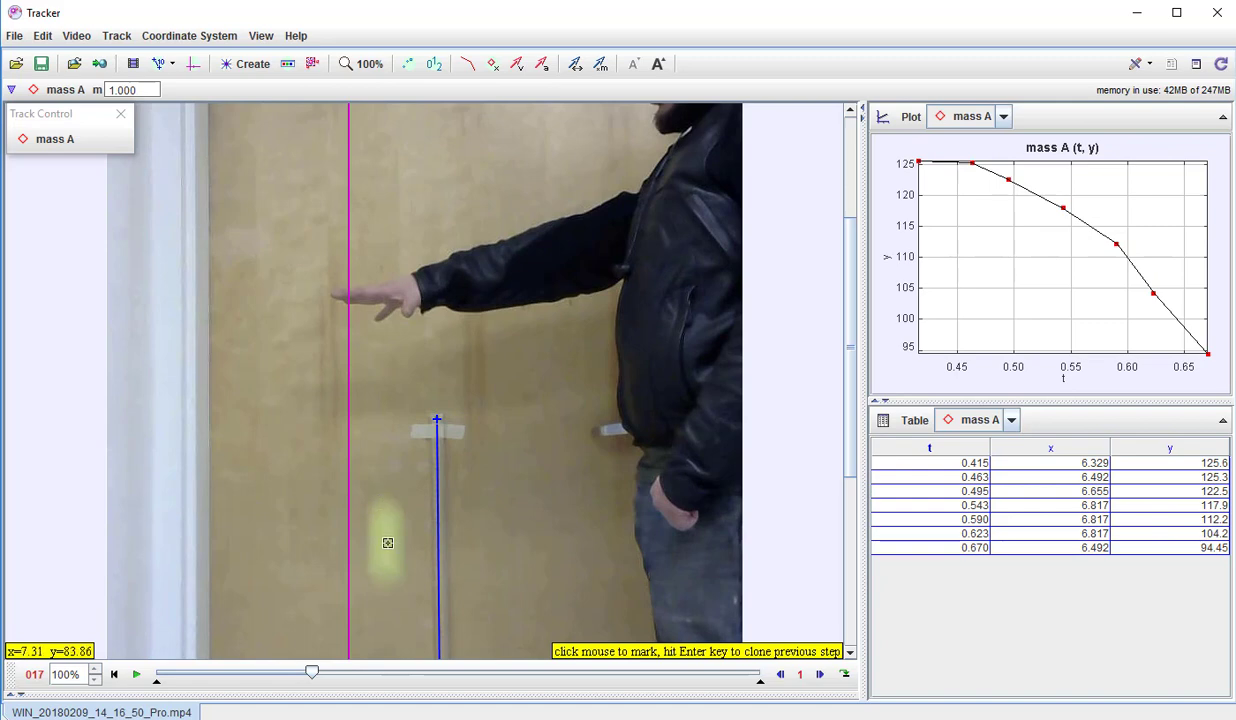
{"action": "left_click", "coordinate": [386, 550], "text": "shift"}
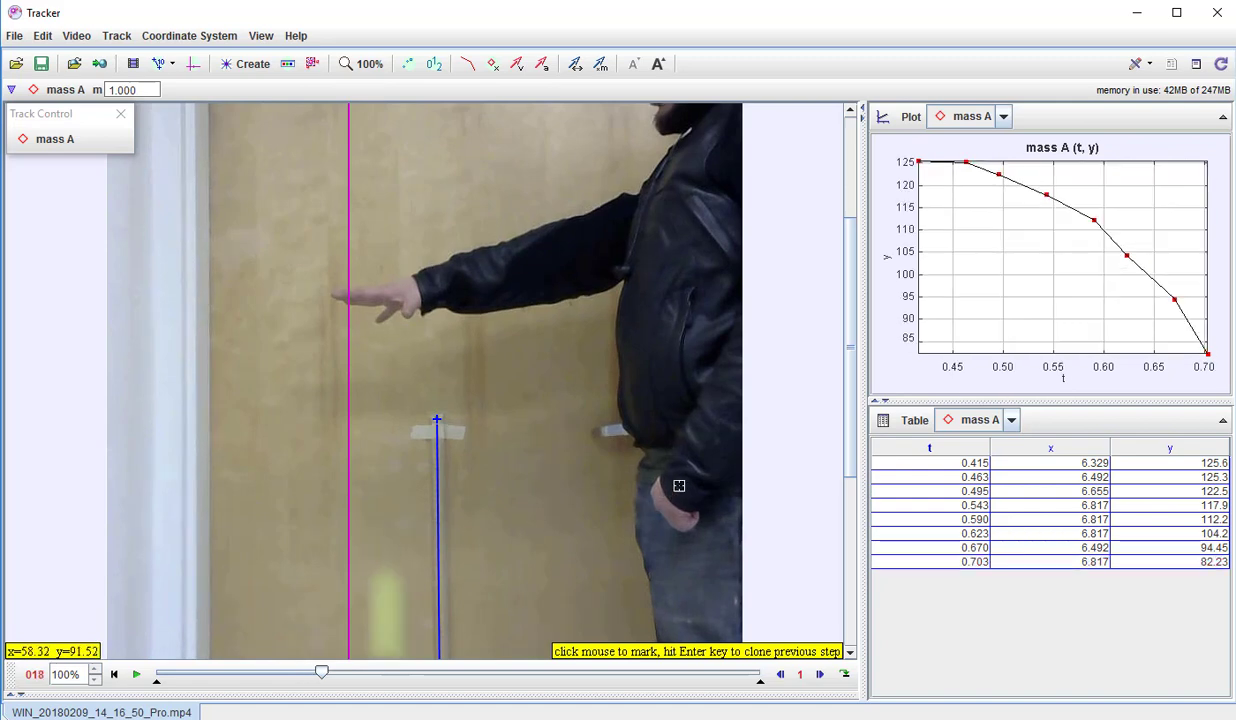
- Scroll down the video and mark the ball in frames 18 through 22 down to the floor
{"action": "scroll", "coordinate": [847, 453], "scroll_direction": "down", "scroll_amount": 1}
{"action": "left_click_drag", "start_coordinate": [847, 453], "coordinate": [817, 596]}
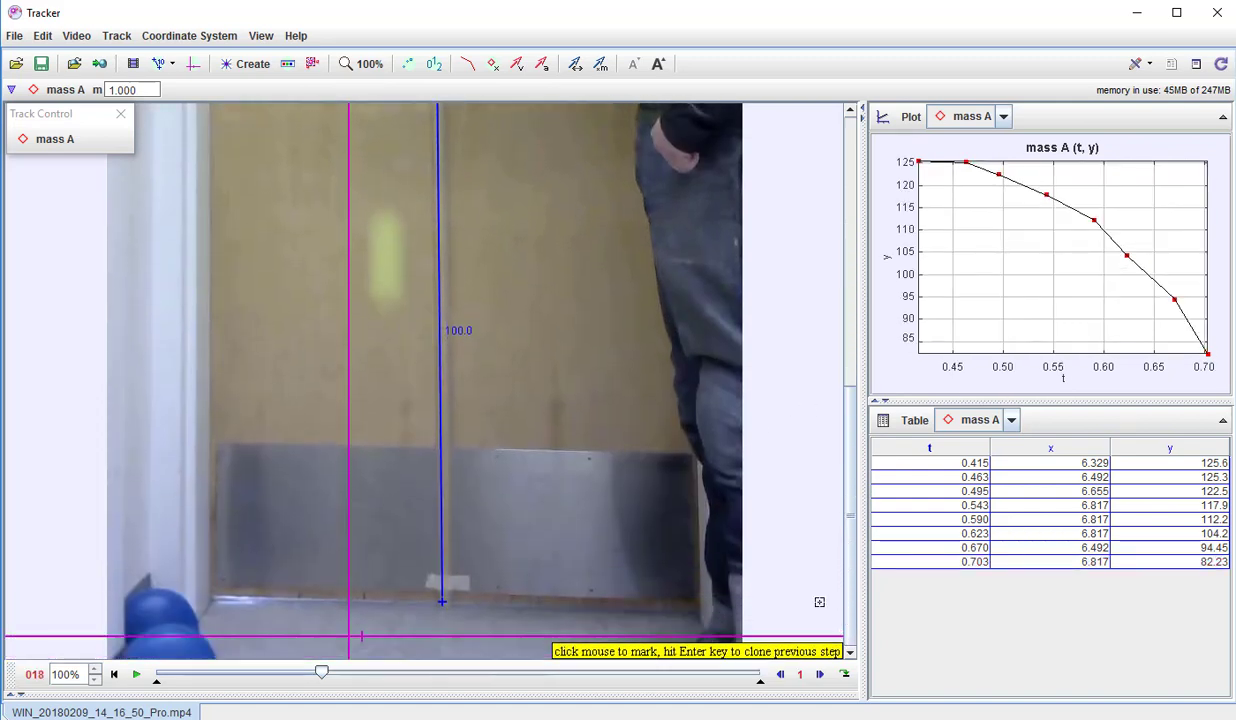
{"action": "left_click", "coordinate": [385, 260]}
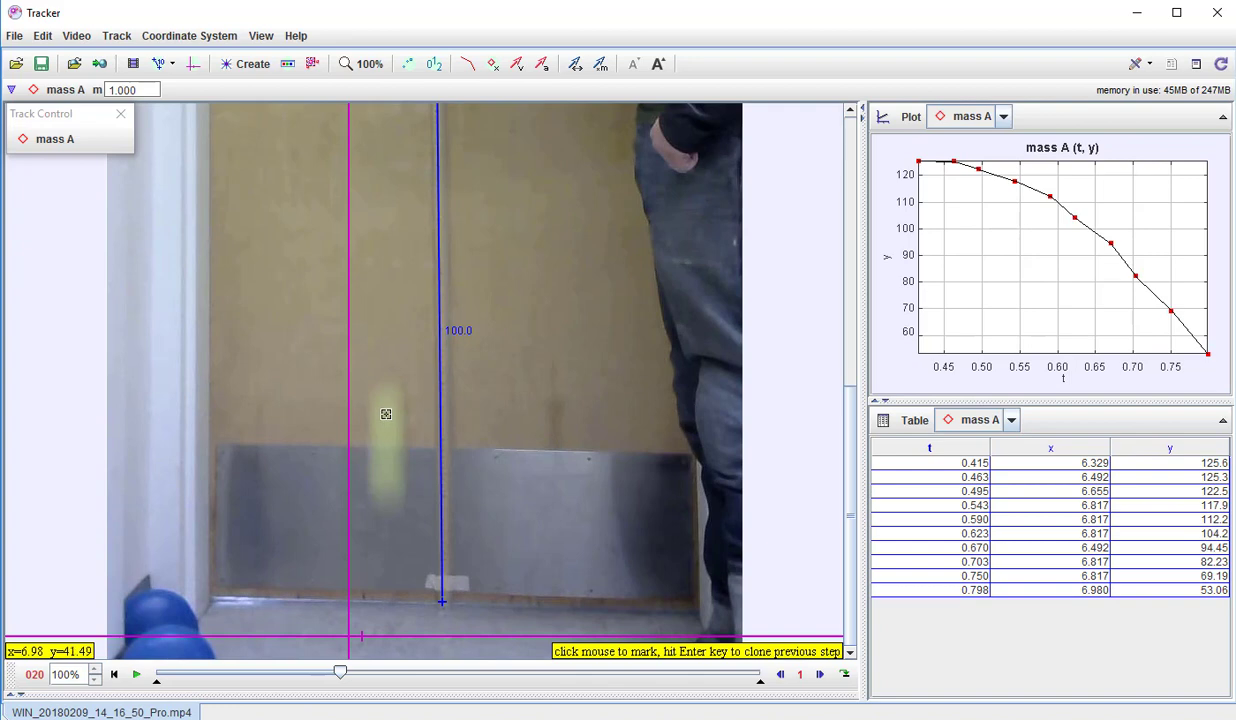
{"action": "left_click", "coordinate": [385, 450]}
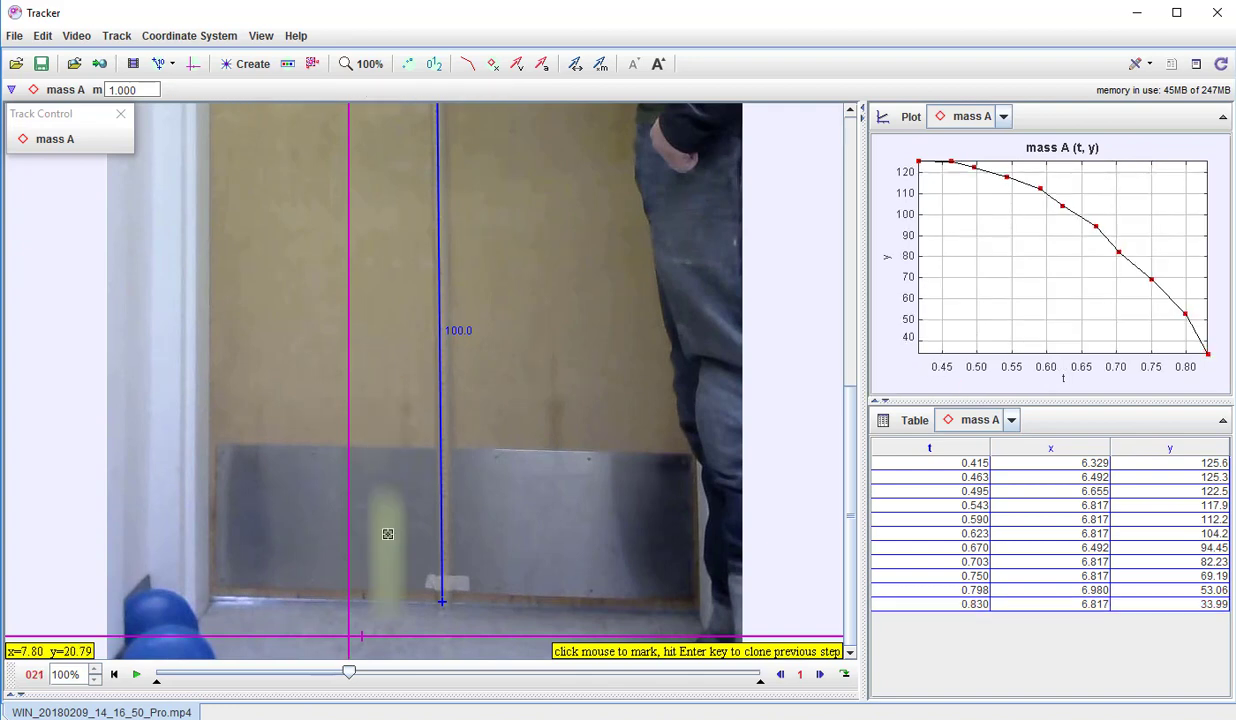
{"action": "left_click", "coordinate": [390, 562]}
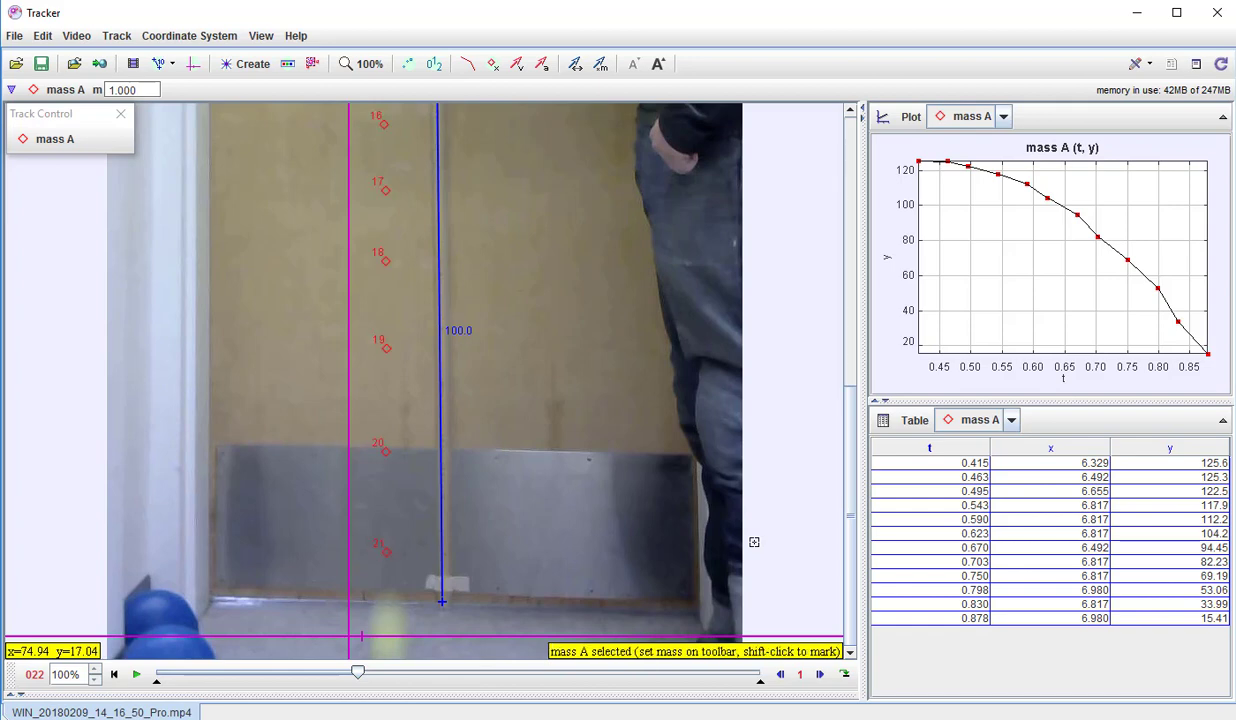
{"action": "key", "text": "shift"}
{"action": "left_click", "coordinate": [387, 648], "text": "shift"}
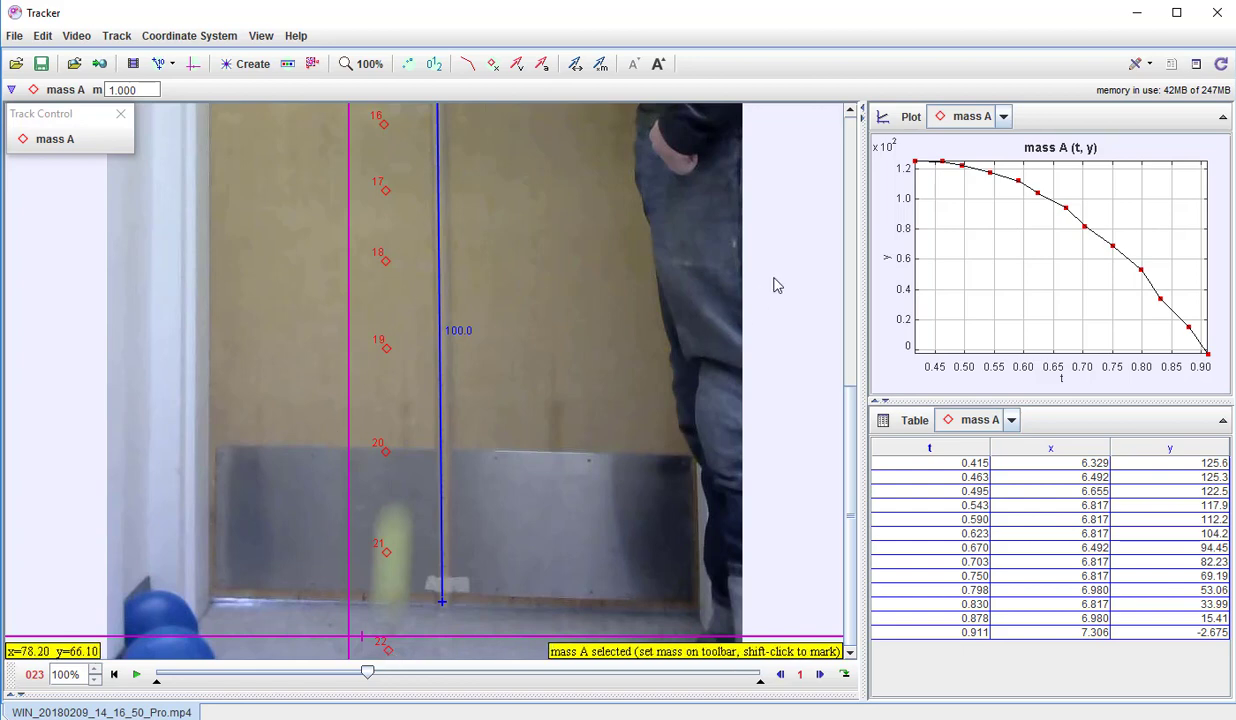
{"action": "right_click", "coordinate": [948, 219]}
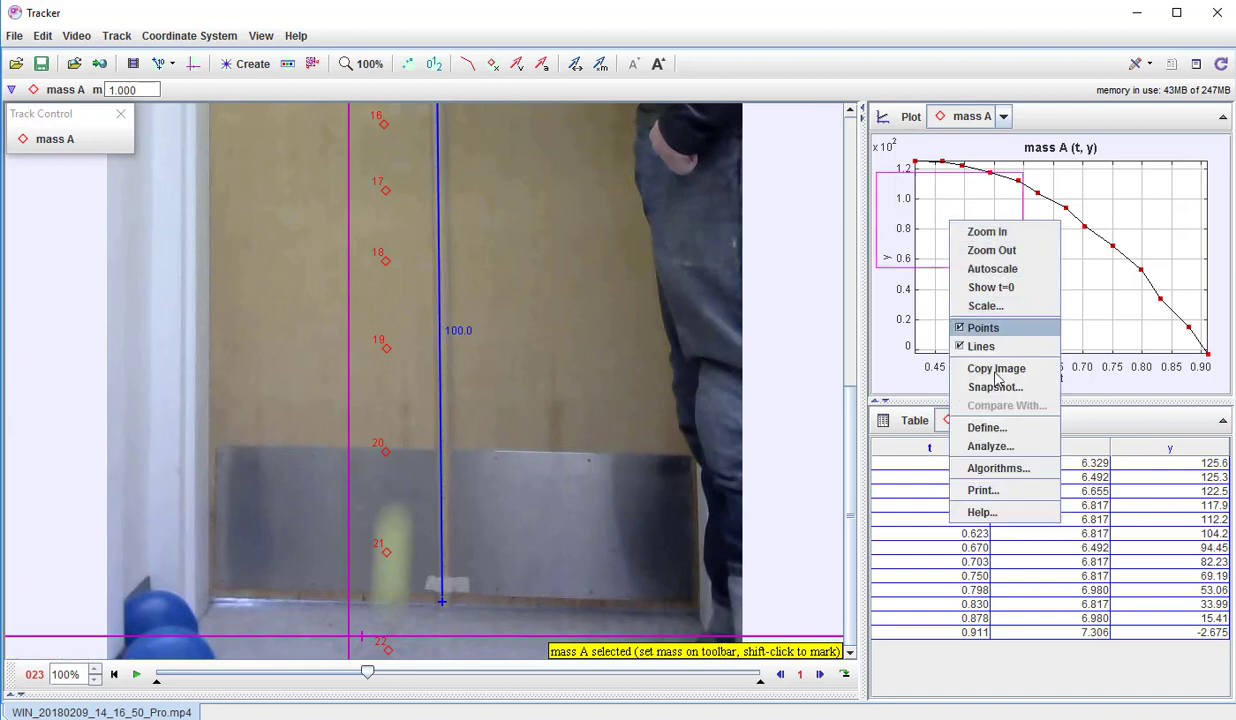
- Send mass A data to the Data Tool, reposition the window, and rescale the y-axis
{"action": "left_click", "coordinate": [988, 446]}
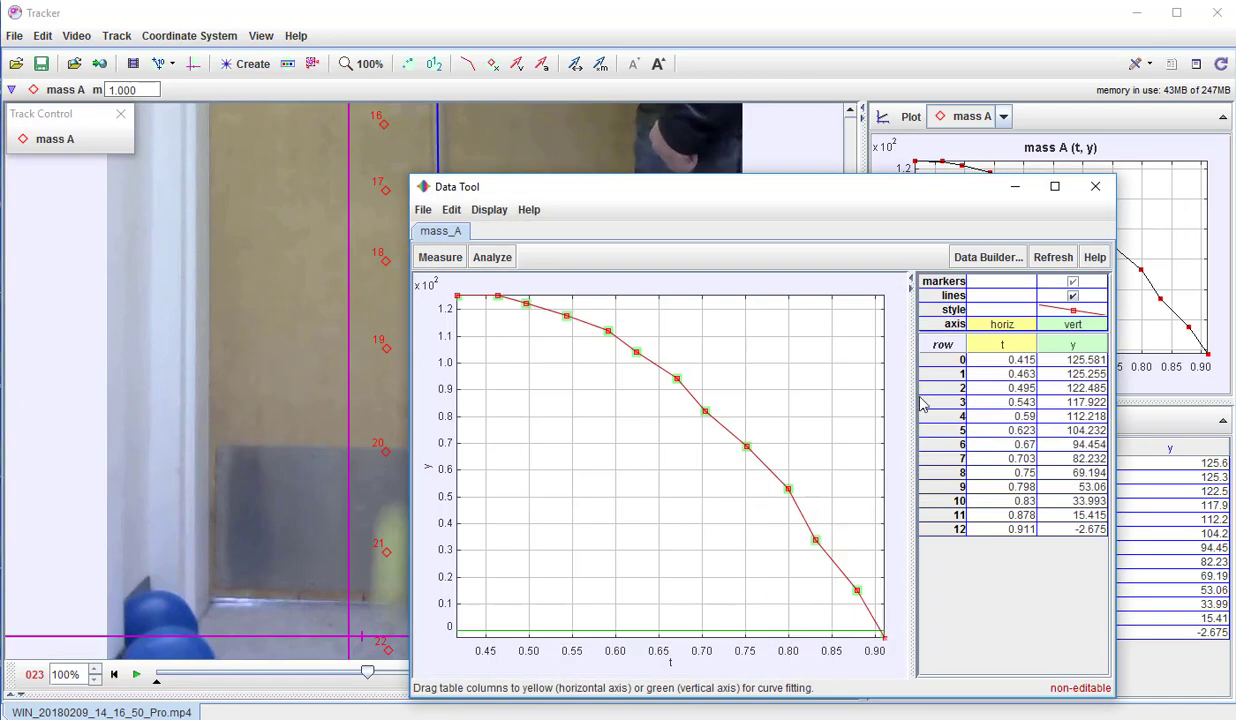
{"action": "left_click_drag", "start_coordinate": [731, 188], "coordinate": [510, 108]}
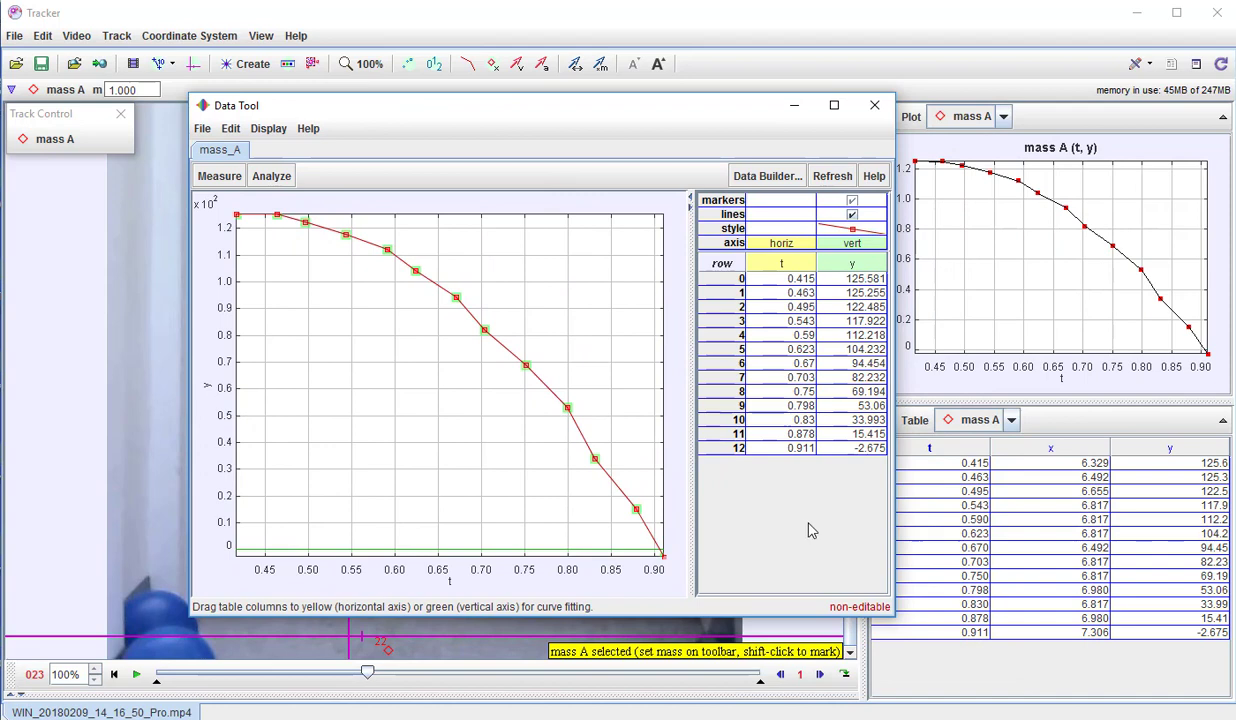
{"action": "left_click", "coordinate": [235, 214]}
{"action": "left_click", "coordinate": [234, 215]}
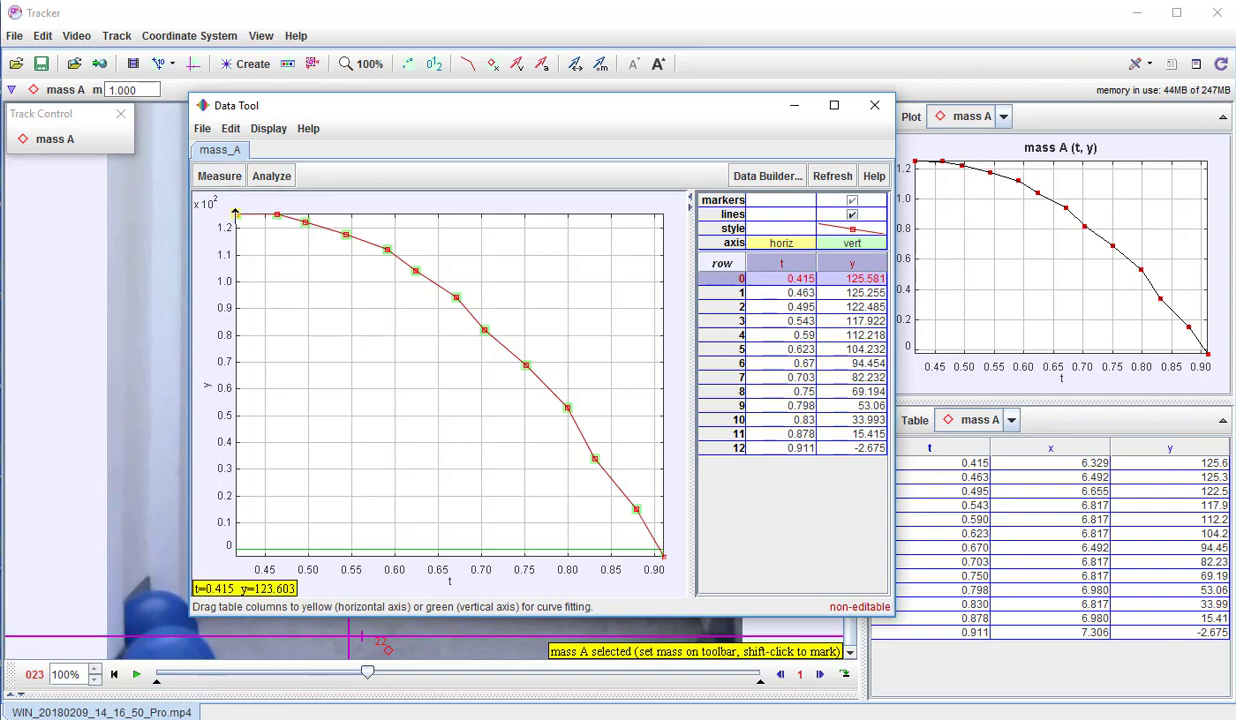
{"action": "left_click_drag", "start_coordinate": [234, 214], "coordinate": [237, 230]}
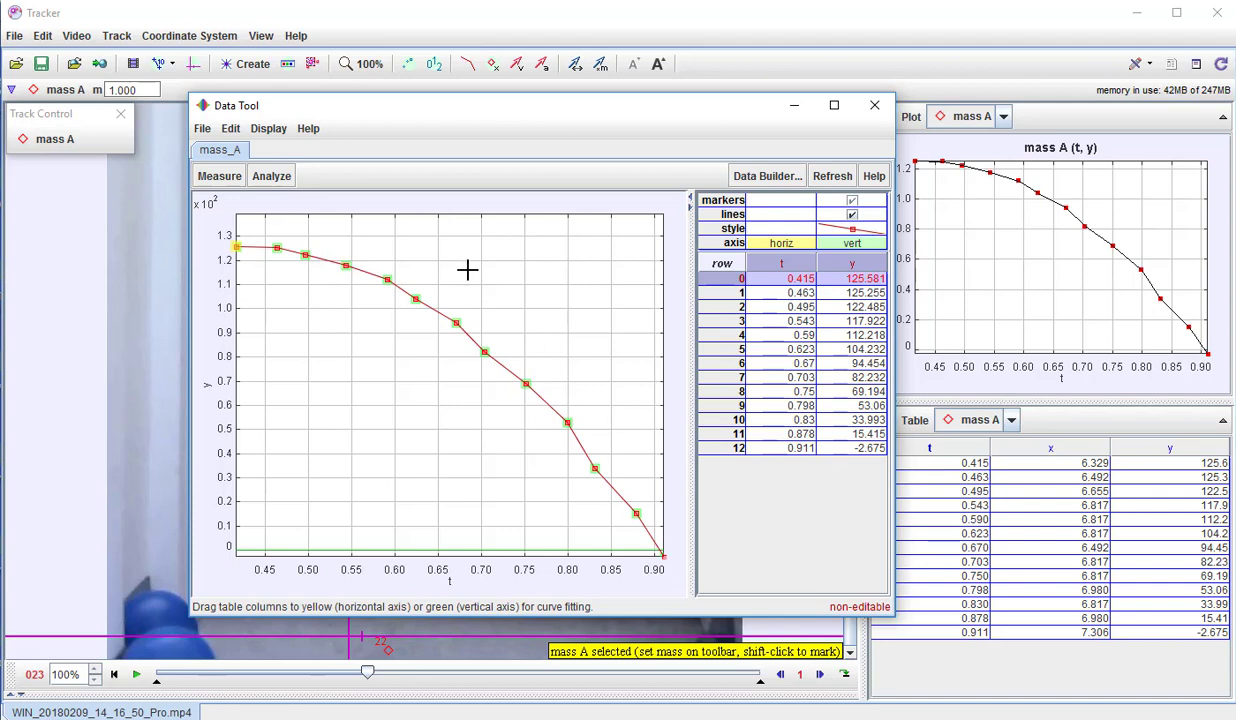
- Enable Curve Fits and Statistics, then fit a line to points 1–11 (A=-2.629E2, B=2.602E2)
{"action": "left_click", "coordinate": [284, 176]}
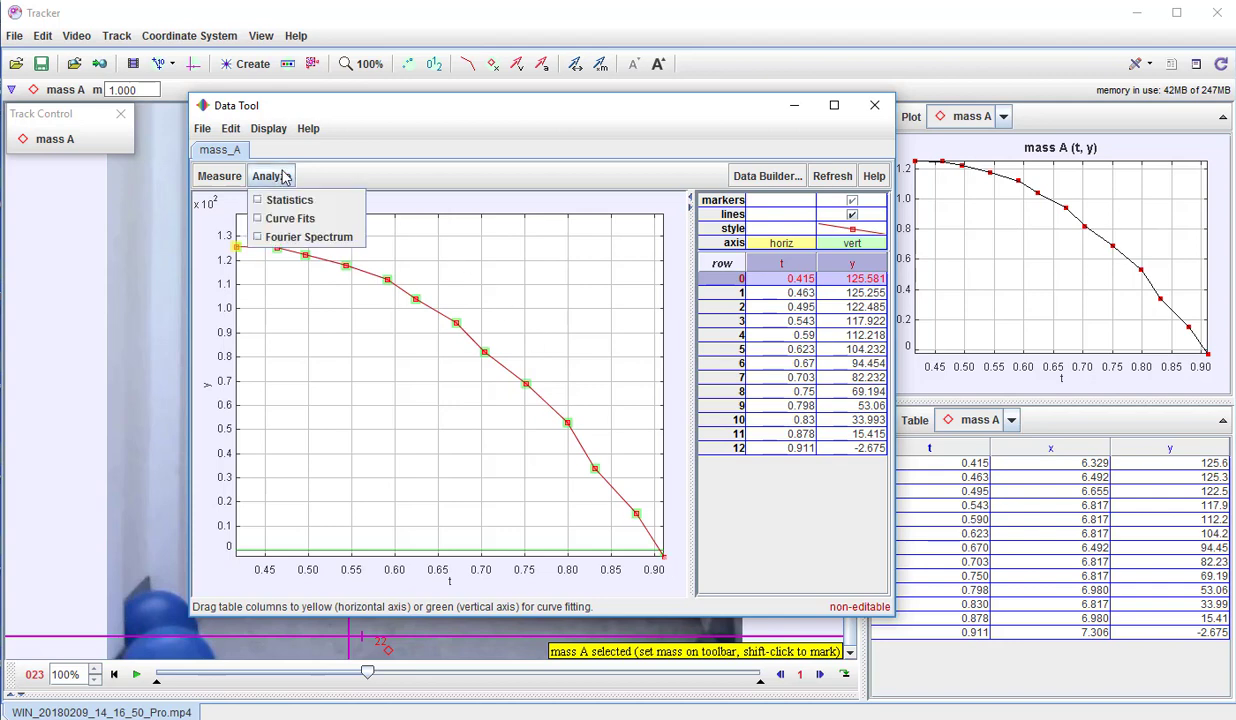
{"action": "left_click", "coordinate": [293, 218]}
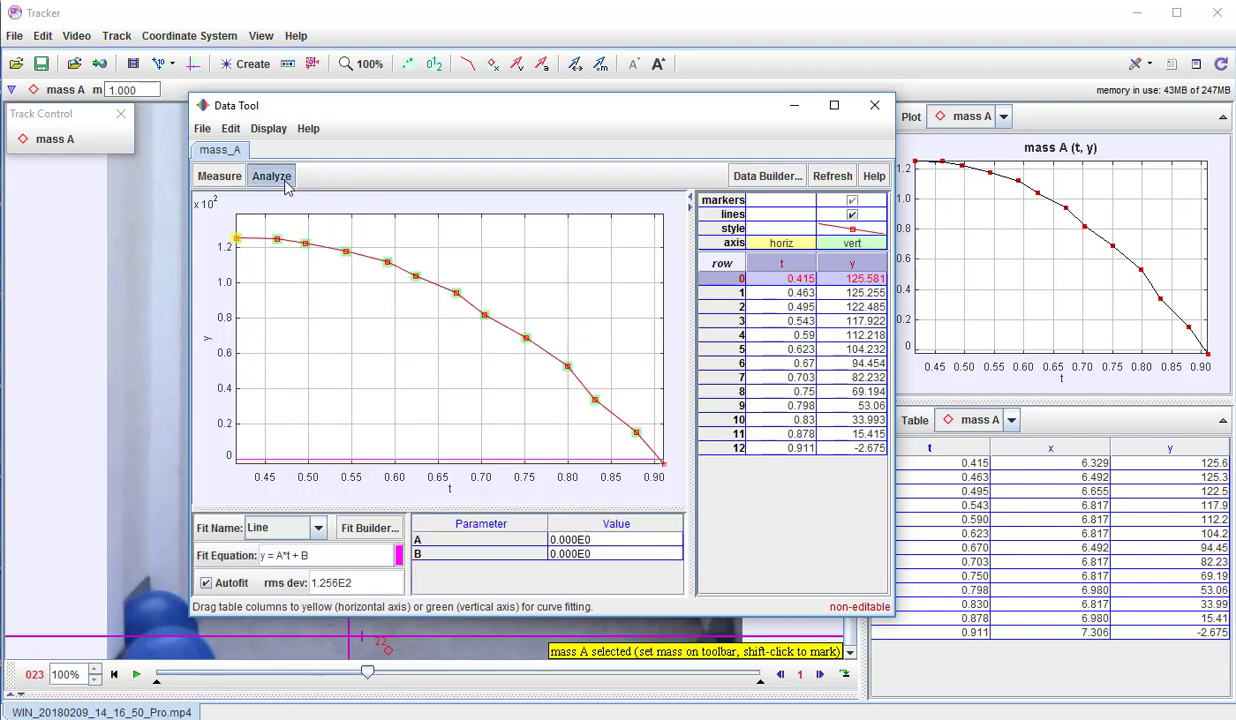
{"action": "left_click", "coordinate": [284, 182]}
{"action": "left_click", "coordinate": [282, 200]}
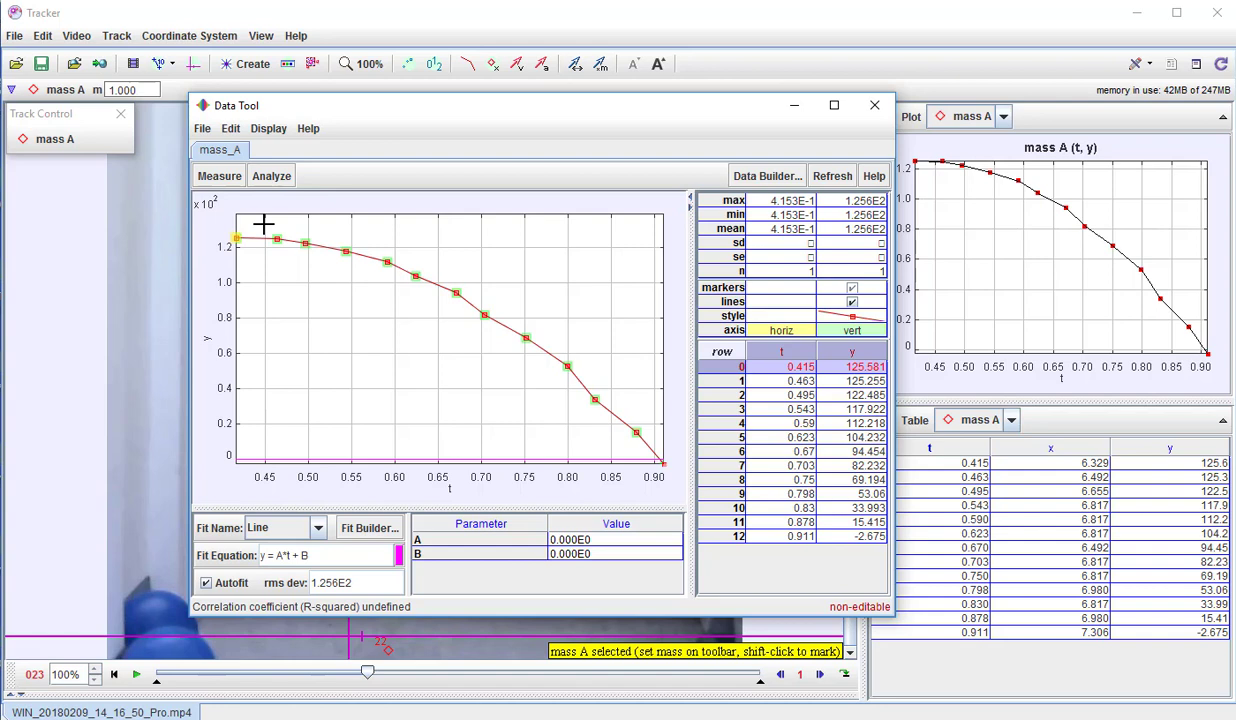
{"action": "mouse_move", "coordinate": [263, 225]}
{"action": "left_mouse_down"}
{"action": "mouse_move", "coordinate": [327, 295]}
{"action": "mouse_move", "coordinate": [535, 422]}
{"action": "mouse_move", "coordinate": [660, 460]}
{"action": "left_mouse_up"}
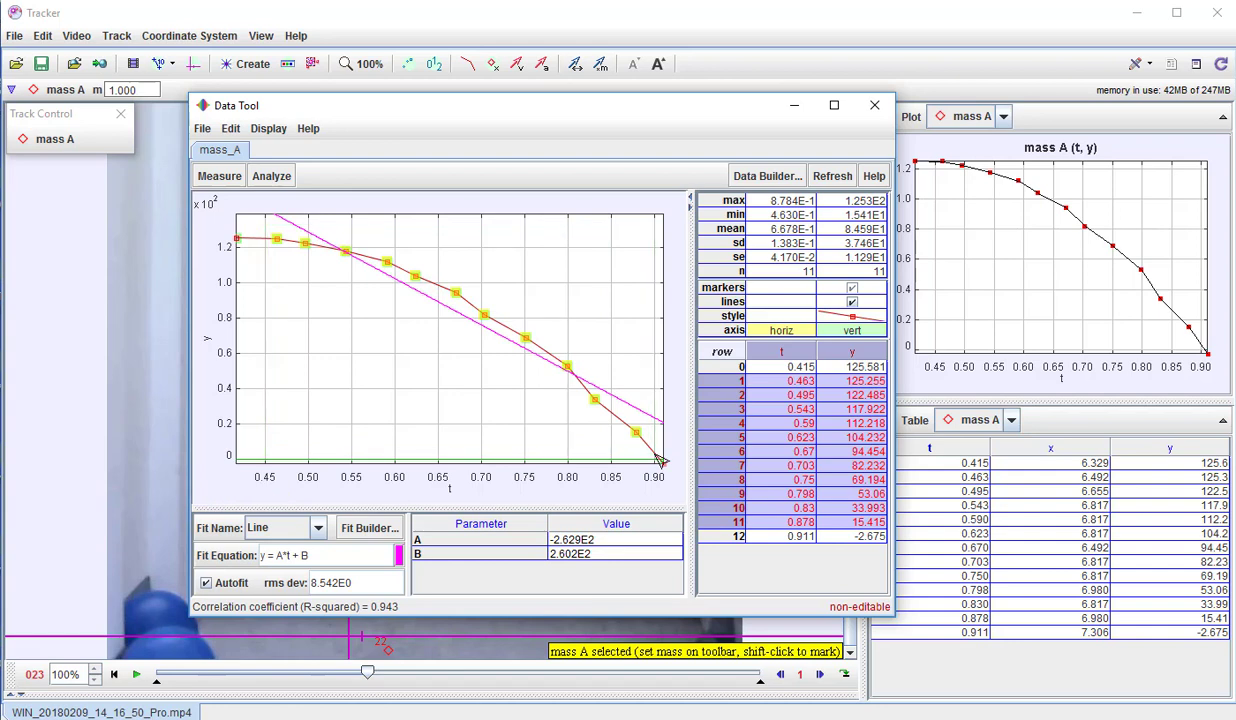
{"action": "left_click", "coordinate": [318, 528]}
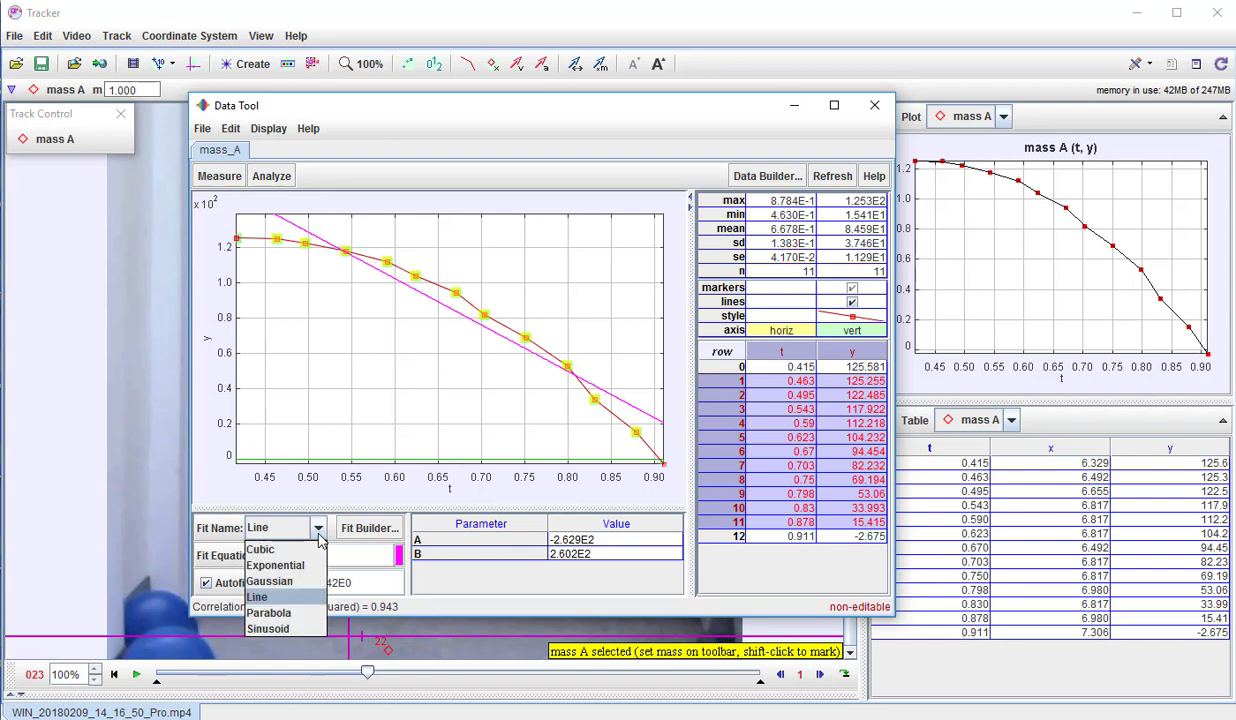
- Switch the Data Tool fit from a line to a parabola, giving A = -5.466E2, B = 4.679E2, C = 2.542E1
{"action": "left_click", "coordinate": [288, 612]}
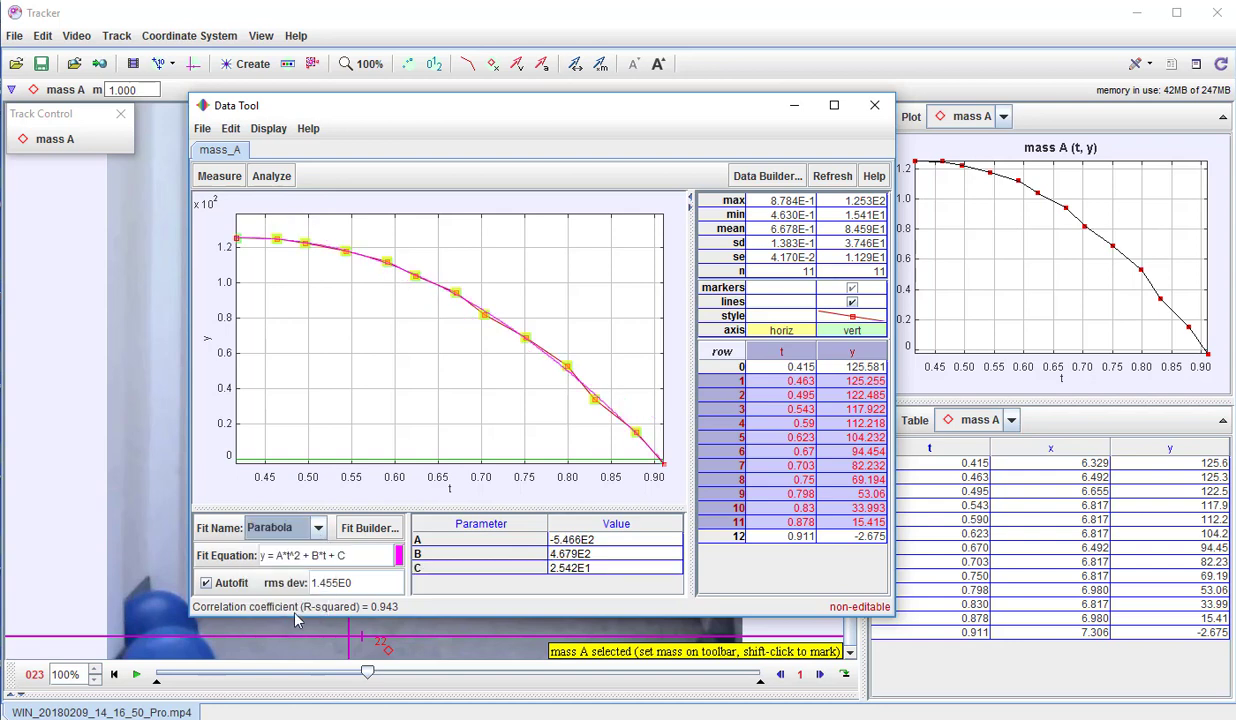